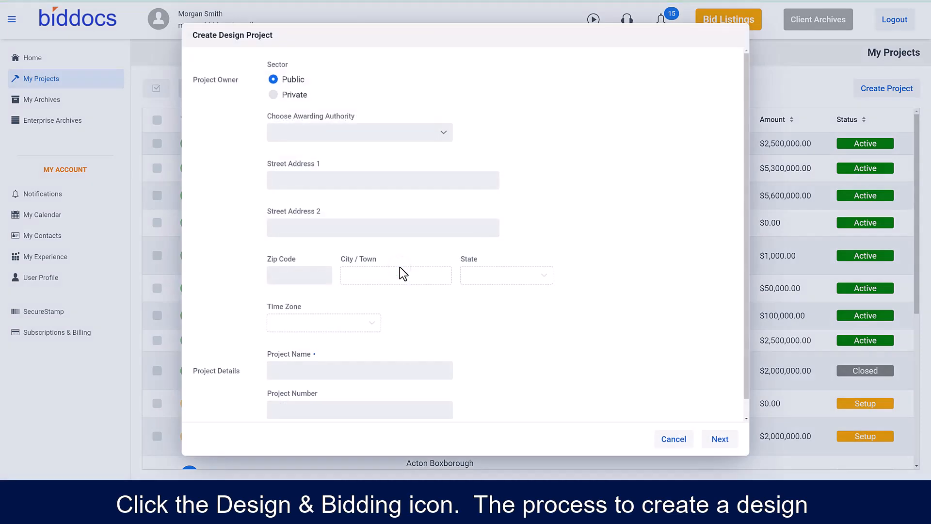
- Choose City of Springfield as the awarding authority and name the design project JF Library
{"action": "type", "text": "springf"}
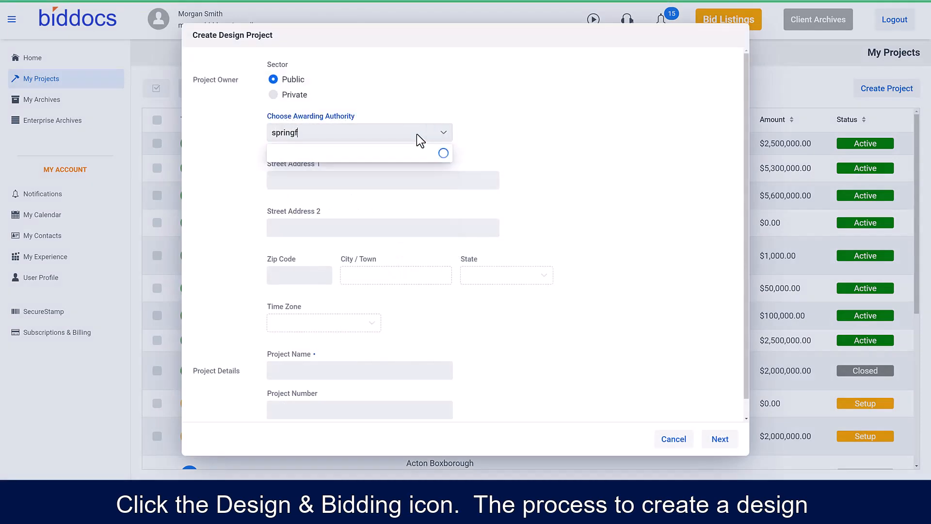
{"action": "left_click", "coordinate": [338, 174]}
{"action": "left_click", "coordinate": [377, 371]}
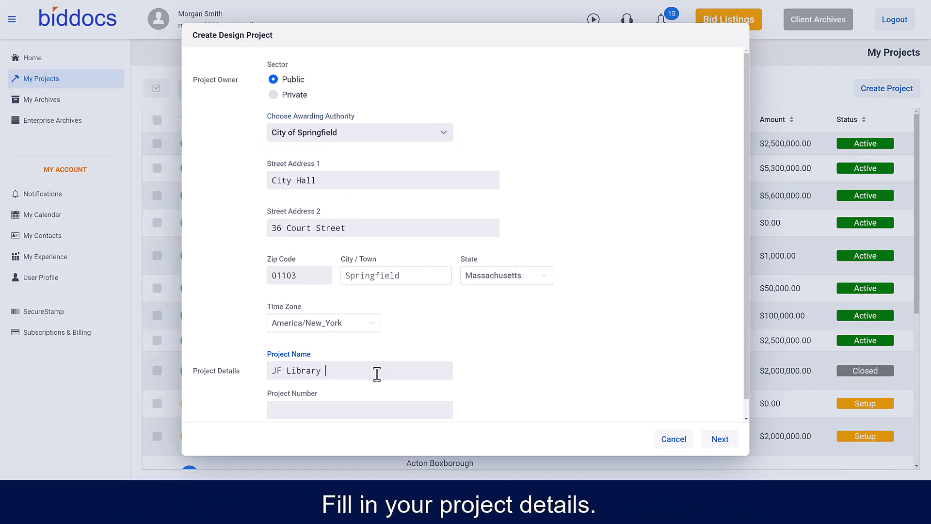
{"action": "type", "text": "JF Library"}
- Submit the new design project and confirm its transaction
{"action": "scroll", "coordinate": [503, 364], "scroll_direction": "down", "scroll_amount": 1}
{"action": "left_click", "coordinate": [714, 439]}
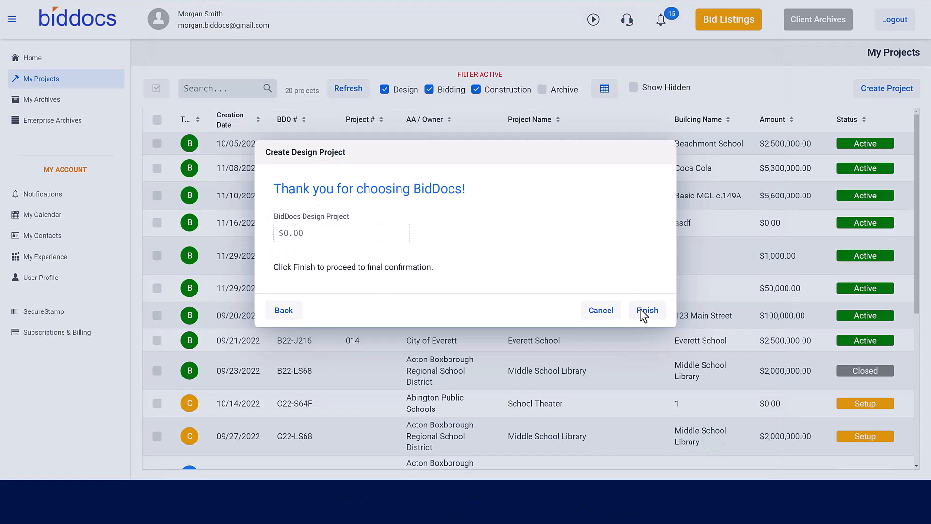
{"action": "left_click", "coordinate": [641, 310]}
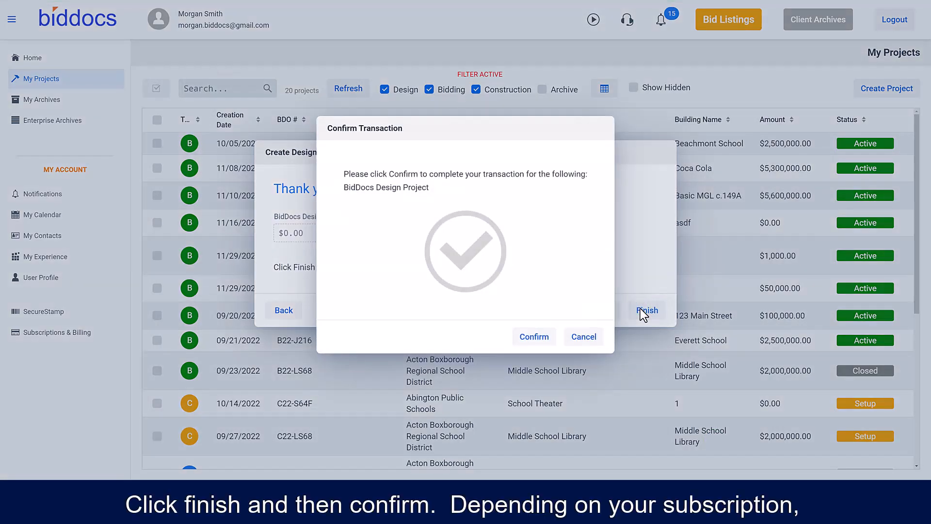
{"action": "left_click", "coordinate": [540, 339]}
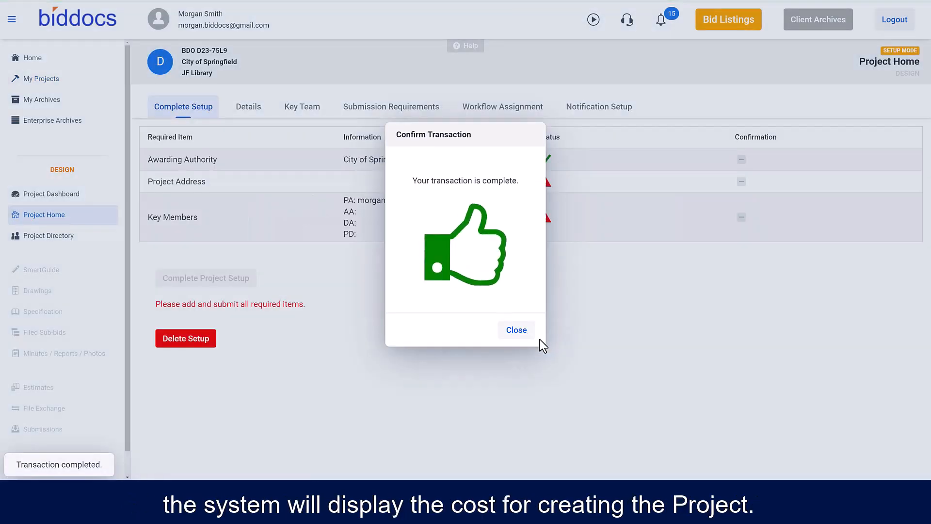
{"action": "left_click", "coordinate": [515, 333]}
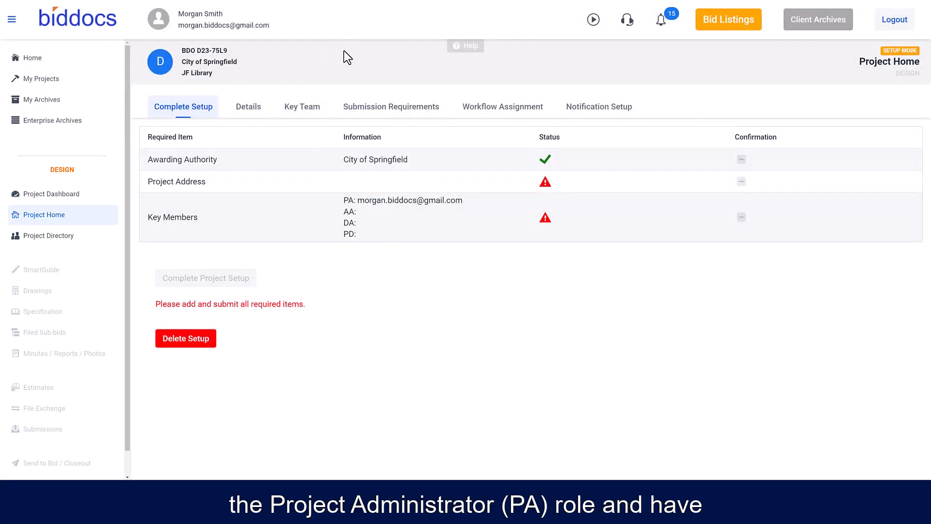
- In the project details, set the project location's site name to JF Library and its street address to 100 Main Street
{"action": "left_click", "coordinate": [249, 106]}
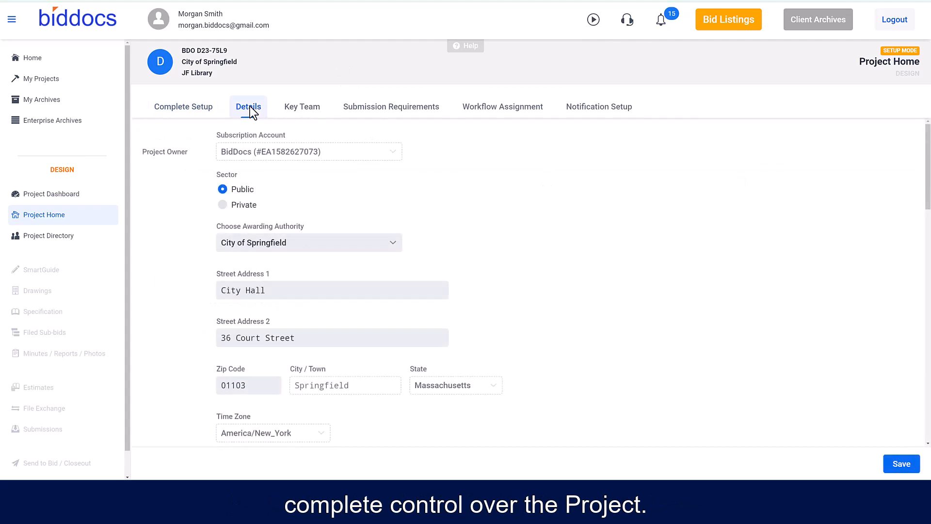
{"action": "scroll", "coordinate": [479, 267], "scroll_direction": "down", "scroll_amount": 3}
{"action": "scroll", "coordinate": [478, 268], "scroll_direction": "down", "scroll_amount": 5}
{"action": "left_click", "coordinate": [328, 167]}
{"action": "type", "text": "JF Library"}
{"action": "left_click", "coordinate": [308, 251]}
{"action": "type", "text": "100 Main Street"}
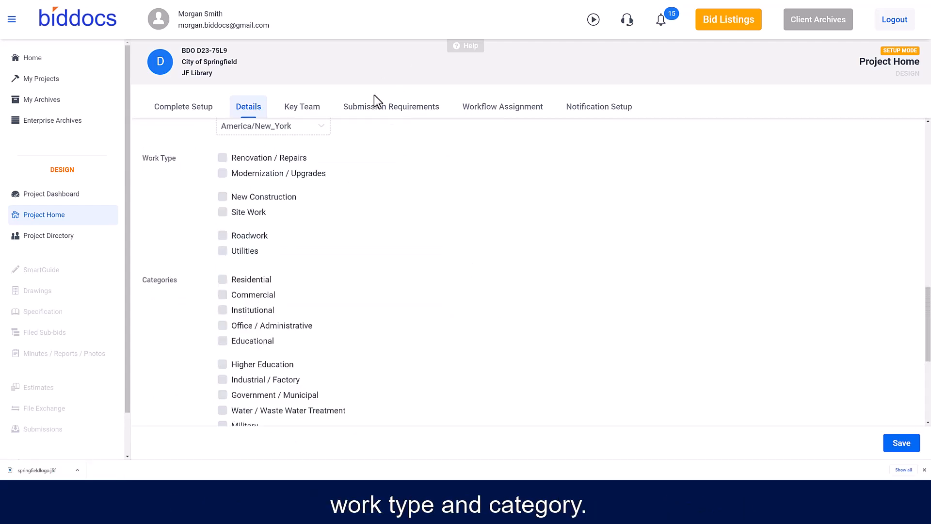
- Choose a work type and a category in the project details
{"action": "left_click", "coordinate": [223, 157]}
{"action": "scroll", "coordinate": [304, 275], "scroll_direction": "down", "scroll_amount": 2}
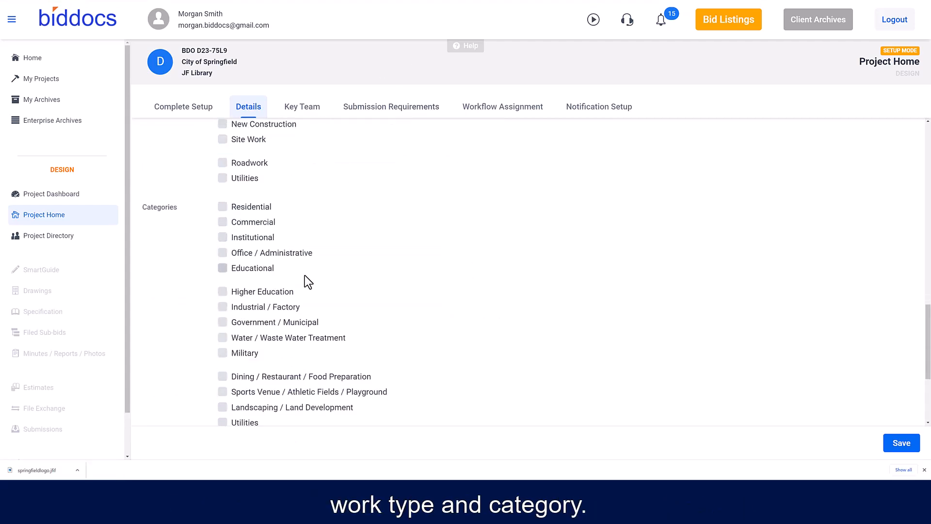
{"action": "scroll", "coordinate": [304, 275], "scroll_direction": "down", "scroll_amount": 1}
{"action": "left_click", "coordinate": [223, 232]}
- Select springfieldlogo.jfif as the awarding authority logo file
{"action": "scroll", "coordinate": [368, 293], "scroll_direction": "down", "scroll_amount": 2}
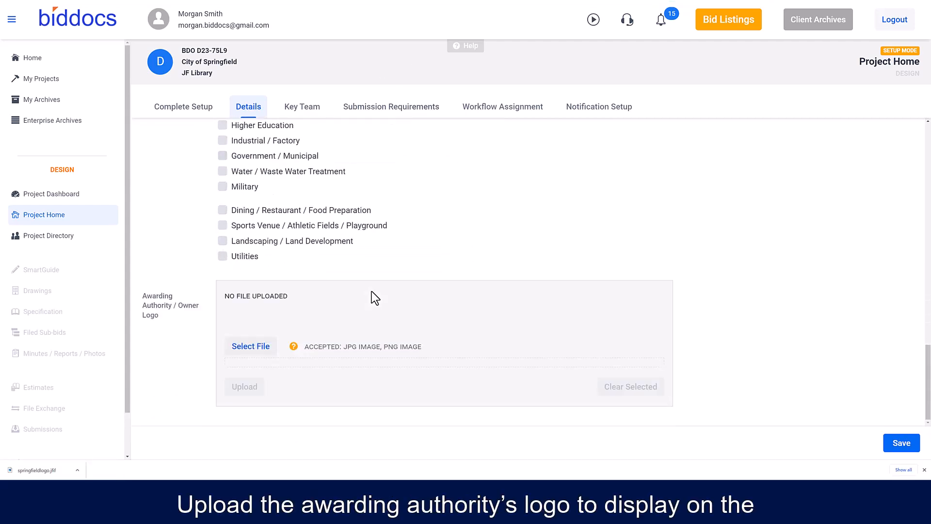
{"action": "left_click", "coordinate": [249, 345]}
{"action": "left_click", "coordinate": [616, 365]}
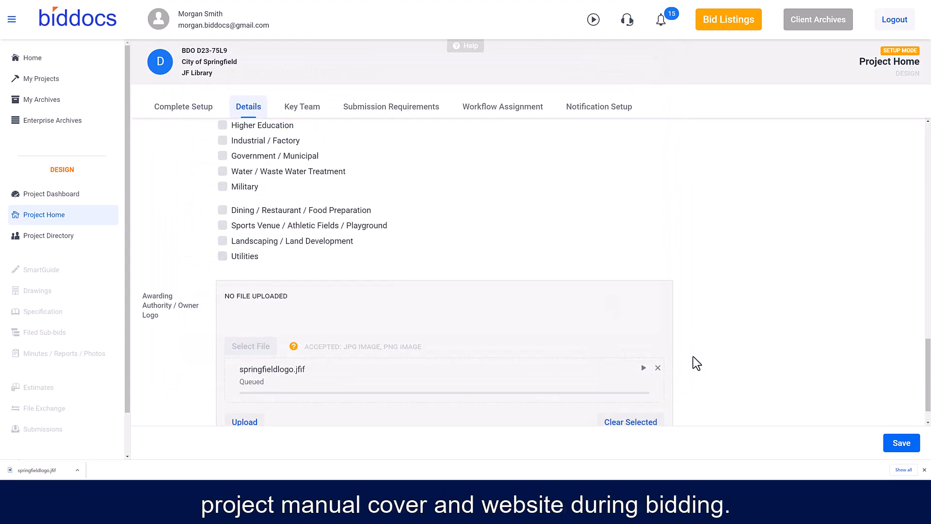
- Assign the key team's Awarding Authority and Design Administrator roles to the suggested contacts
{"action": "left_click", "coordinate": [301, 107]}
{"action": "left_click", "coordinate": [388, 229]}
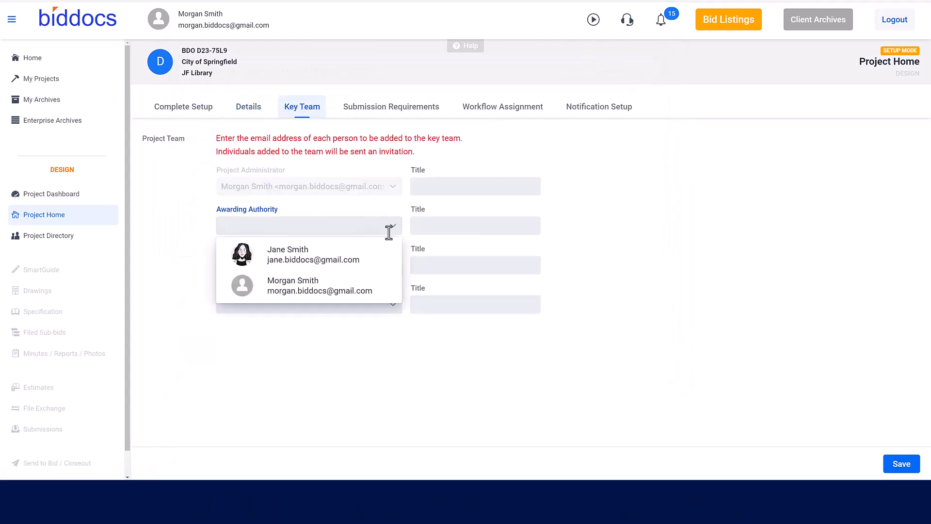
{"action": "left_click", "coordinate": [383, 253]}
{"action": "left_click", "coordinate": [395, 266]}
{"action": "left_click", "coordinate": [315, 328]}
- Enter the prime designer's email address for the Prime Designer role
{"action": "left_click", "coordinate": [291, 304]}
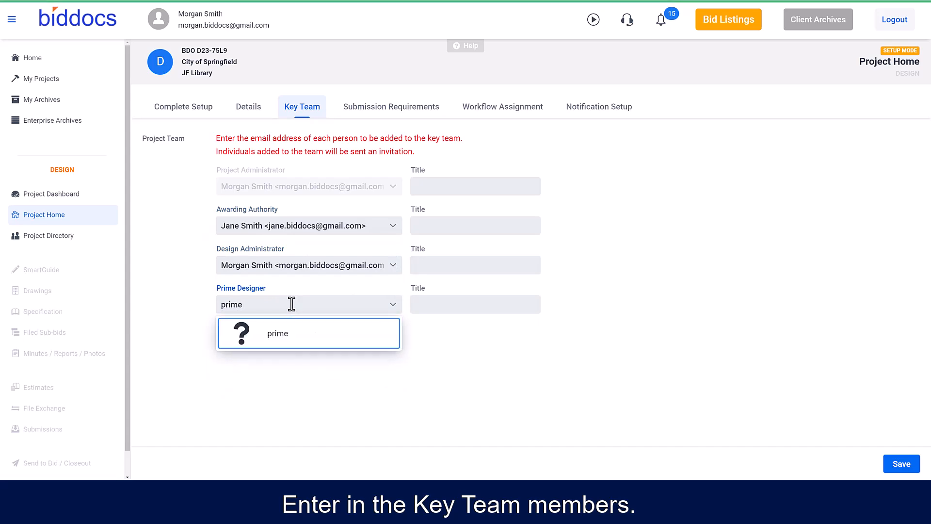
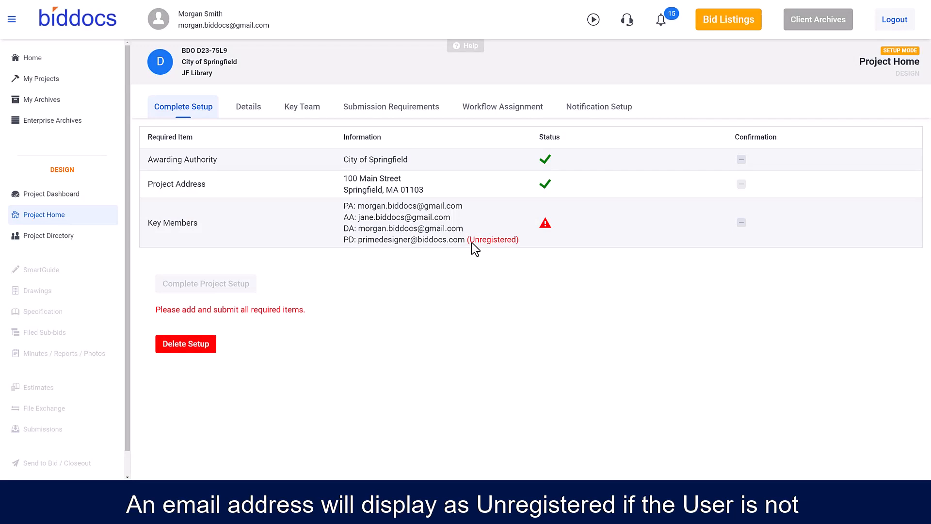
- Assign the Prime Designer role to the project administrator's own account instead and save the key team
{"action": "left_click", "coordinate": [300, 107]}
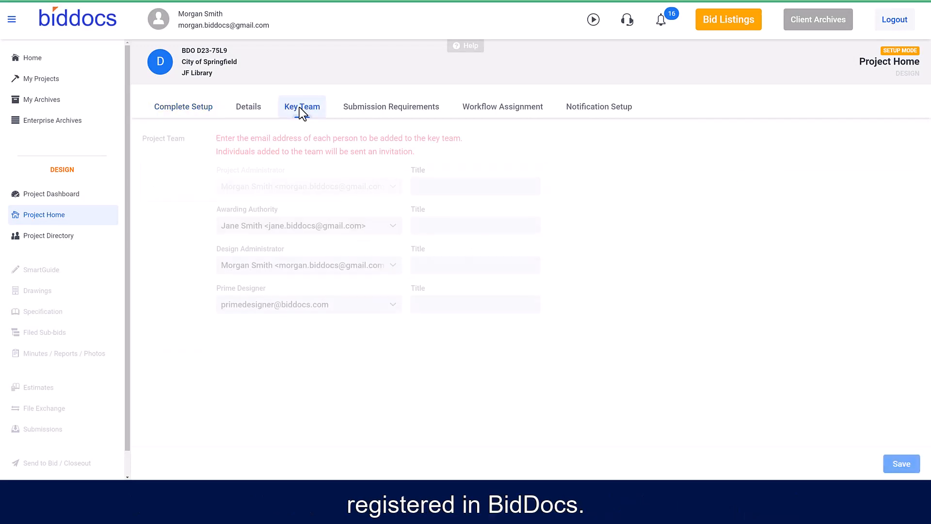
{"action": "left_click", "coordinate": [391, 303]}
{"action": "left_click", "coordinate": [310, 374]}
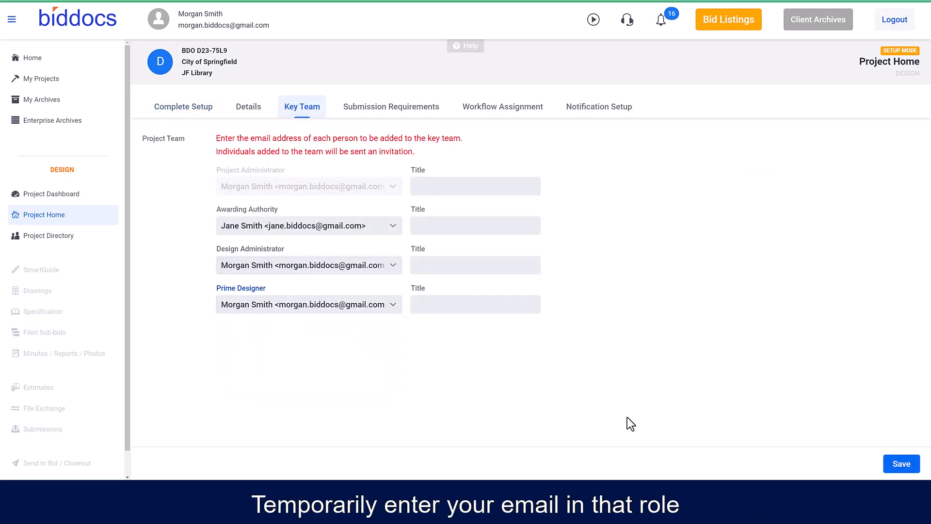
{"action": "left_click", "coordinate": [891, 464]}
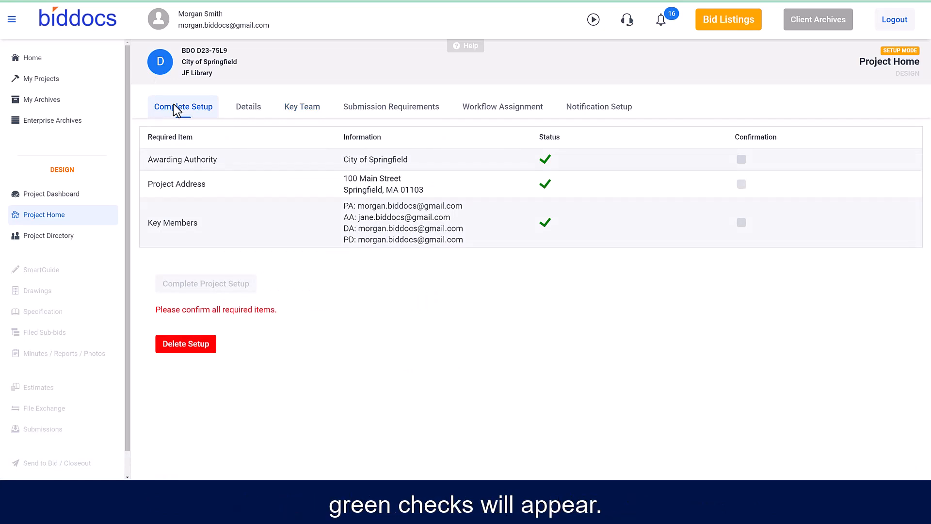
- Confirm the awarding authority, project address and key members, and complete the project setup
{"action": "left_click", "coordinate": [742, 160]}
{"action": "left_click", "coordinate": [742, 184]}
{"action": "left_click", "coordinate": [741, 222]}
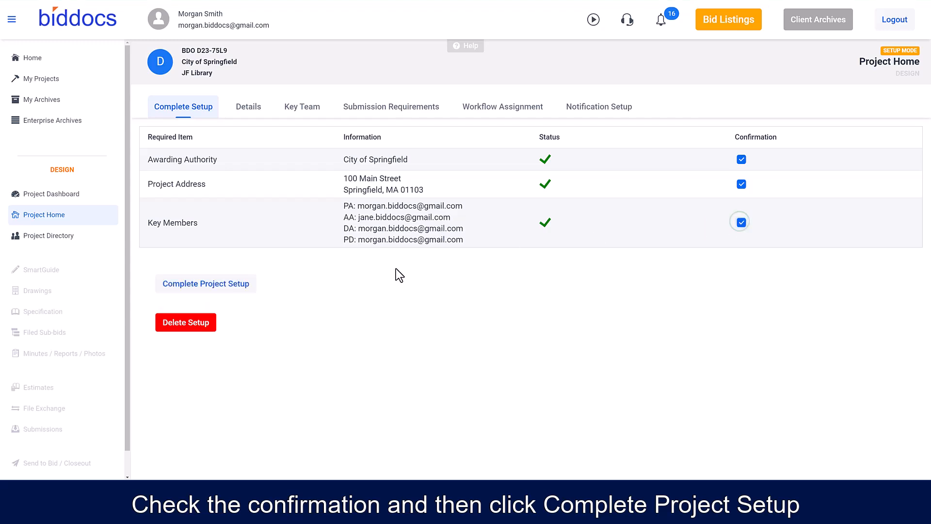
{"action": "left_click", "coordinate": [218, 286]}
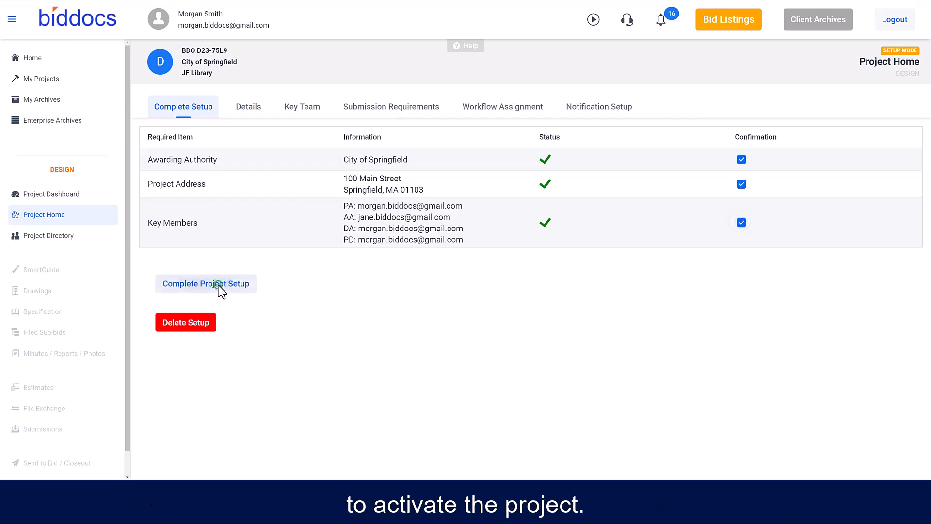
{"action": "left_click", "coordinate": [523, 288]}
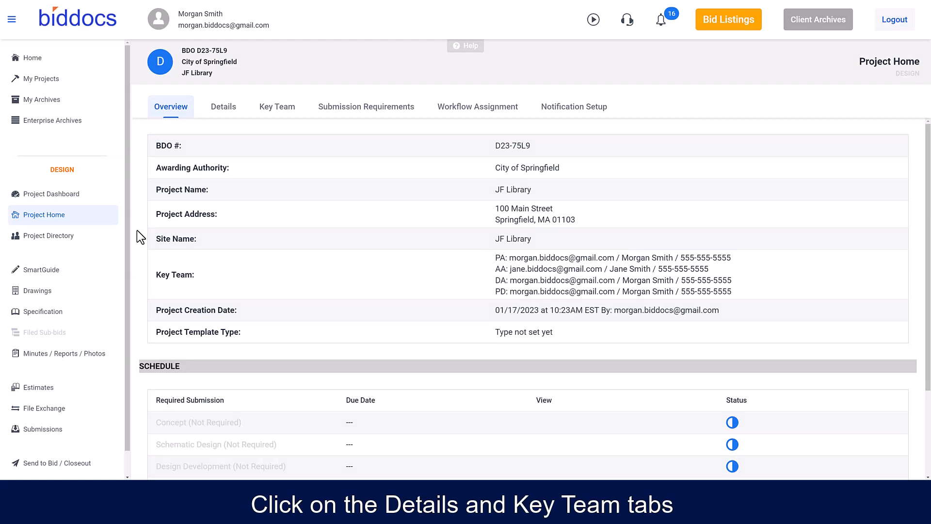
- Make the Concept submission required with a due date of 1/21/2023
{"action": "left_click", "coordinate": [224, 104]}
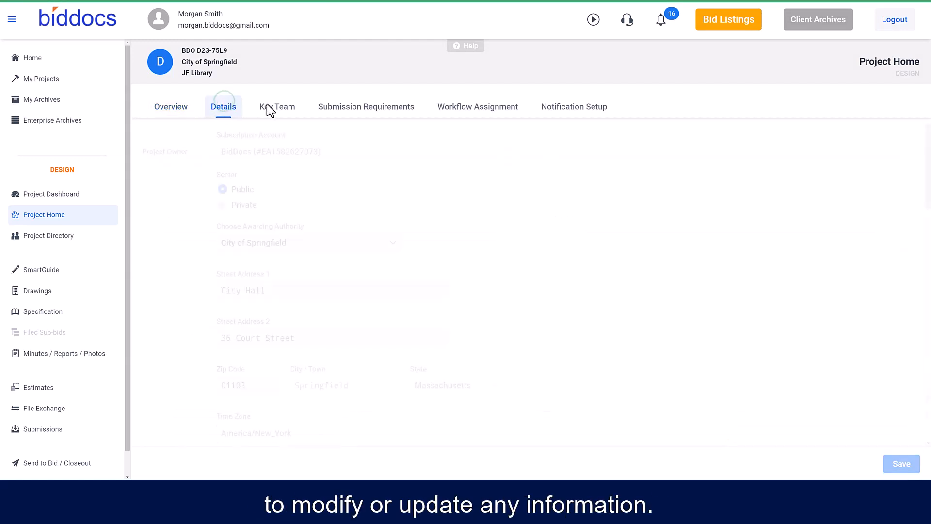
{"action": "left_click", "coordinate": [277, 107]}
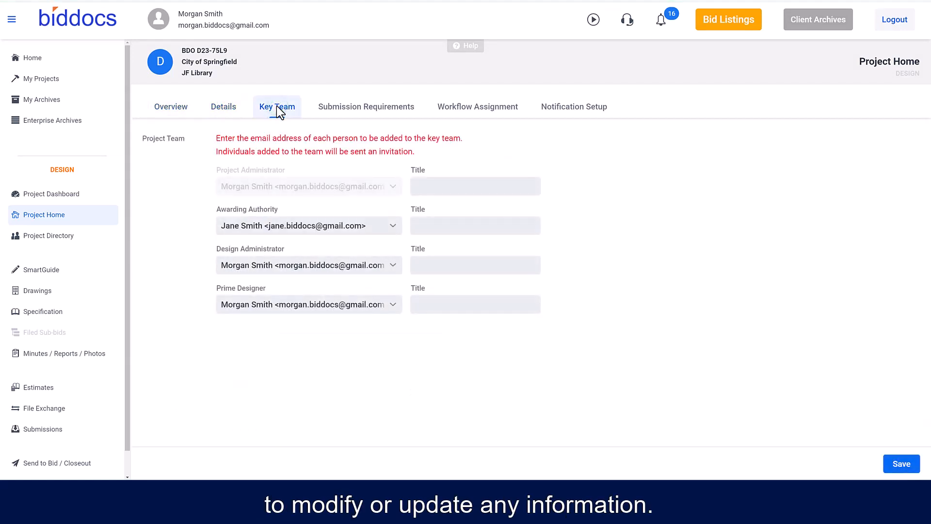
{"action": "left_click", "coordinate": [350, 115]}
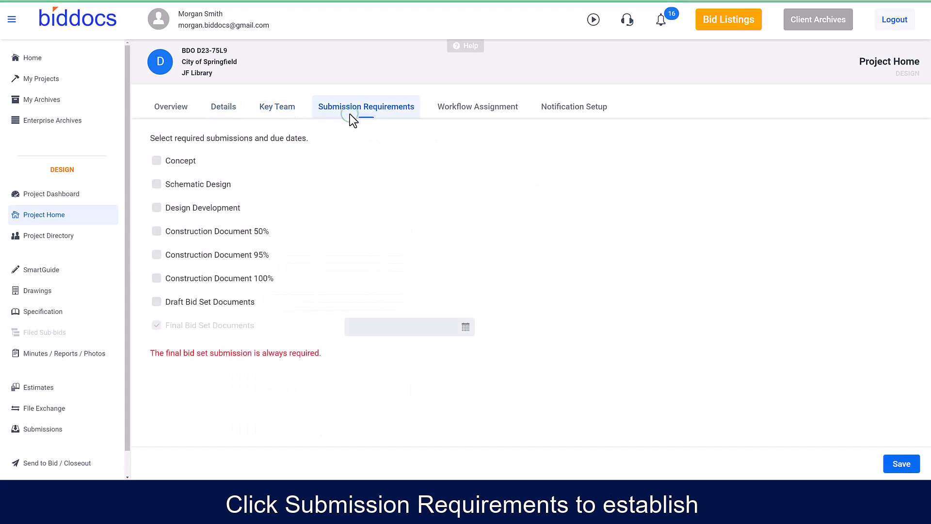
{"action": "left_click", "coordinate": [156, 161]}
{"action": "left_click", "coordinate": [406, 161]}
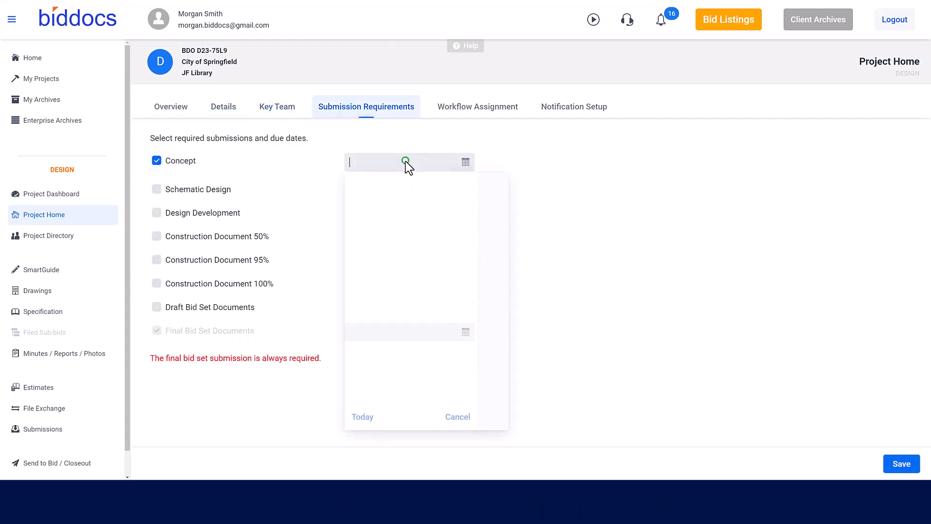
{"action": "left_click", "coordinate": [467, 295]}
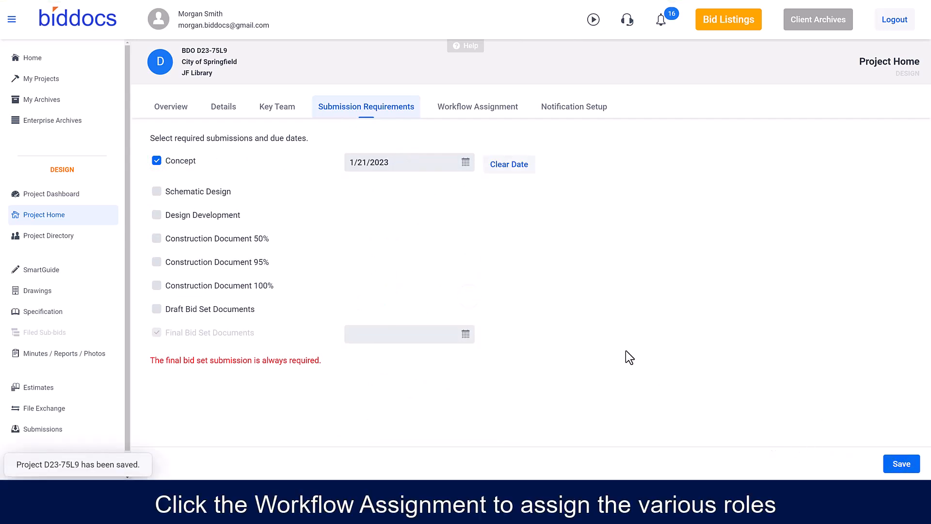
- Assign Send to Bid/Closeout to the Project Administrator, choose a responsible role for SmartGuide, and save the workflow assignments
{"action": "left_click", "coordinate": [473, 108]}
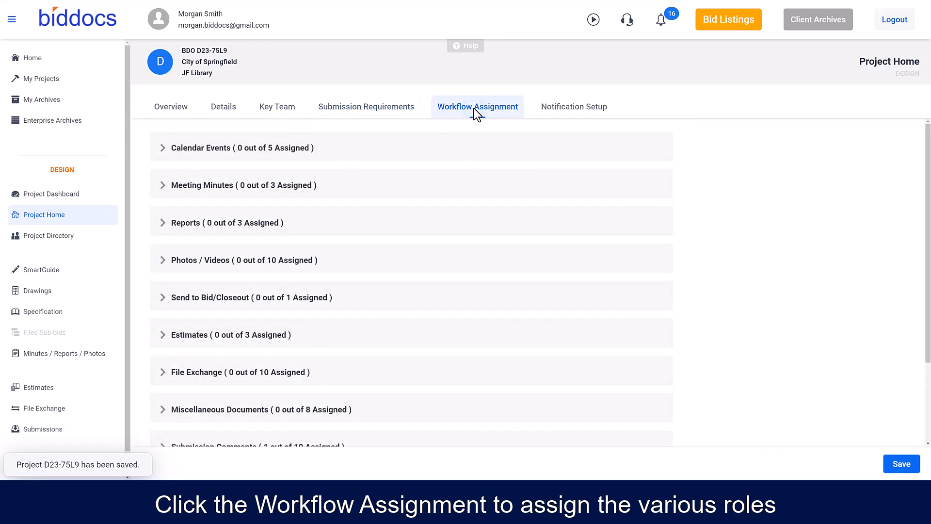
{"action": "left_click", "coordinate": [163, 298]}
{"action": "left_click", "coordinate": [167, 337]}
{"action": "scroll", "coordinate": [268, 342], "scroll_direction": "down", "scroll_amount": 4}
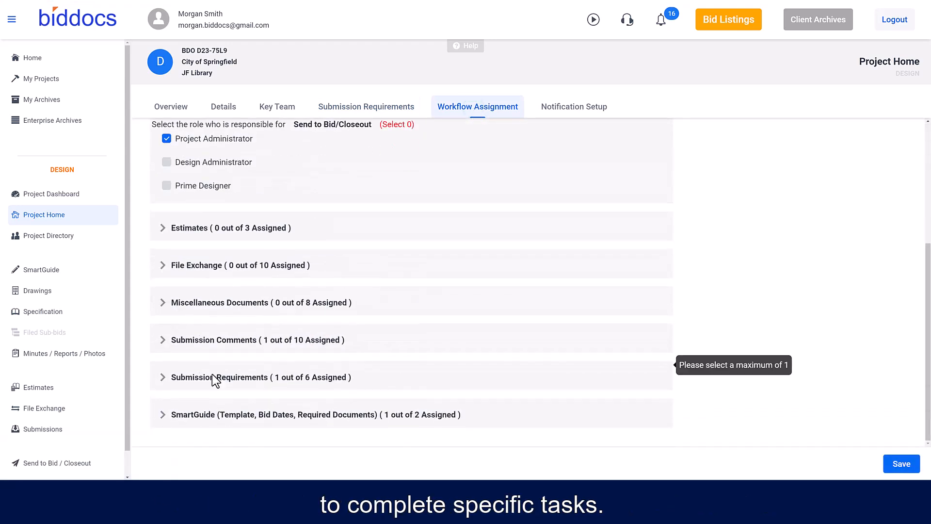
{"action": "left_click", "coordinate": [158, 415]}
{"action": "left_click", "coordinate": [167, 364]}
{"action": "left_click", "coordinate": [902, 465]}
- Review the notification setup categories and the project directory's management and design team roles
{"action": "left_click", "coordinate": [606, 111]}
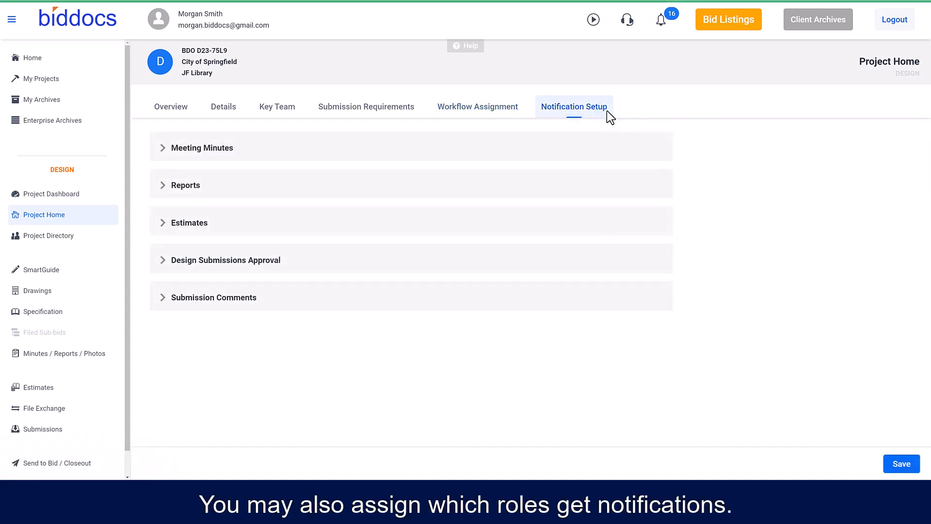
{"action": "left_click", "coordinate": [74, 236]}
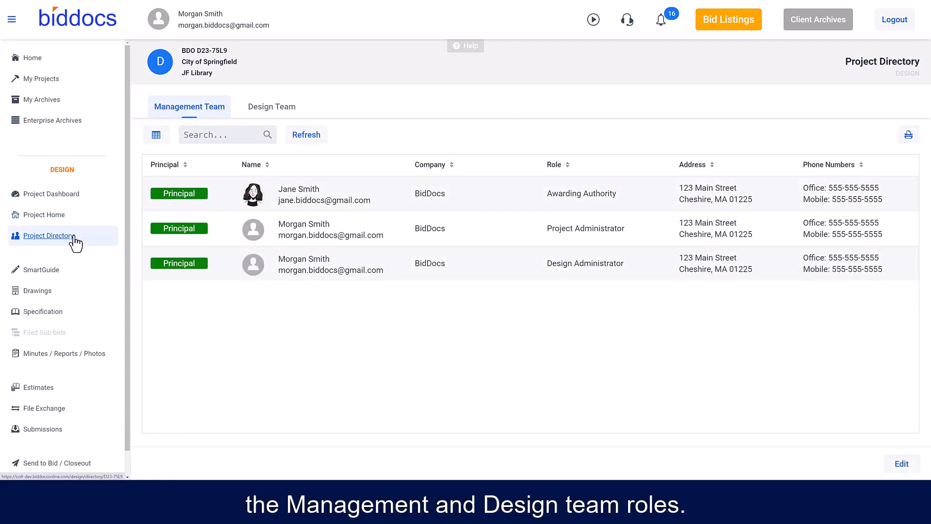
{"action": "left_click", "coordinate": [902, 463]}
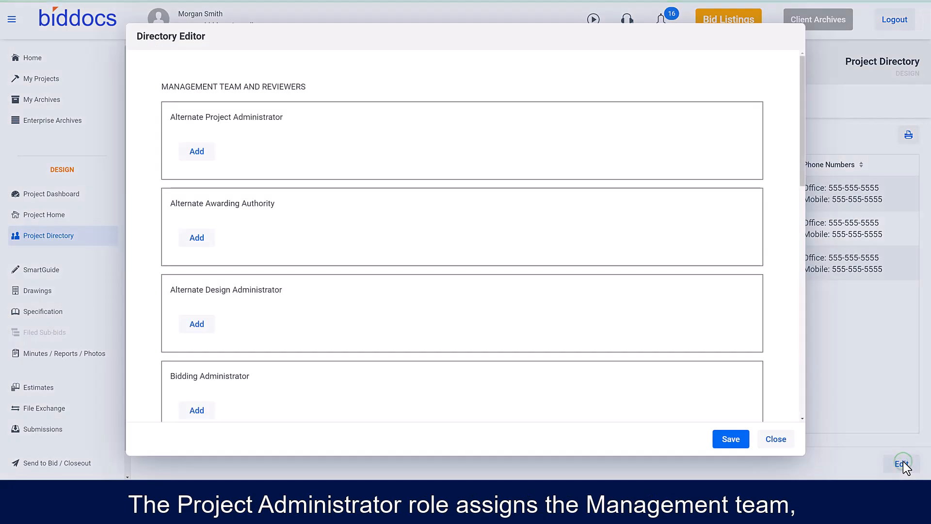
{"action": "scroll", "coordinate": [731, 386], "scroll_direction": "down", "scroll_amount": 13}
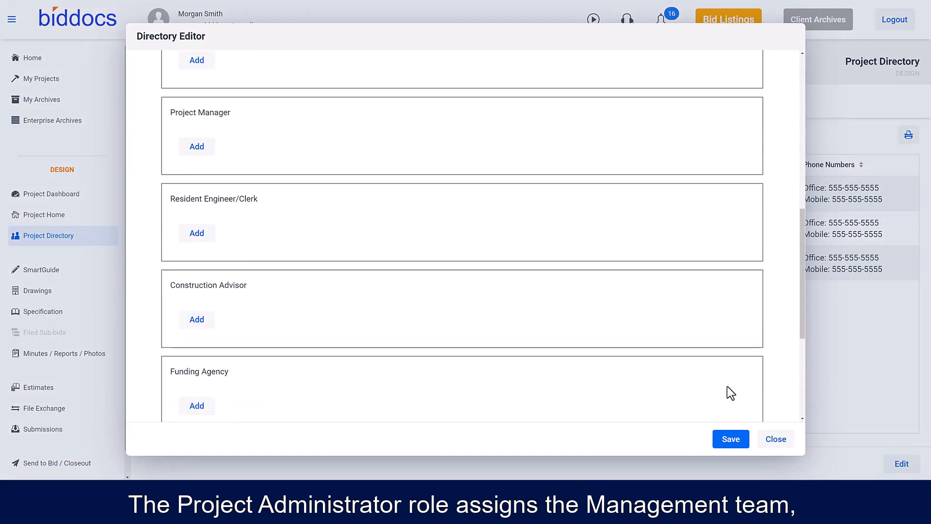
{"action": "left_click", "coordinate": [775, 439]}
{"action": "left_click", "coordinate": [269, 110]}
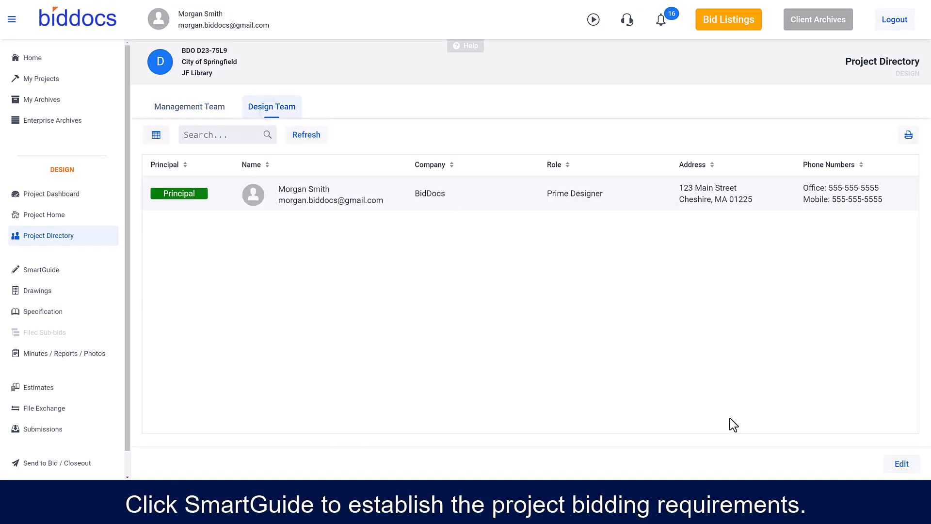
- Set the SmartGuide template type to Basic MGL c.149 Over $150K
{"action": "left_click", "coordinate": [49, 268]}
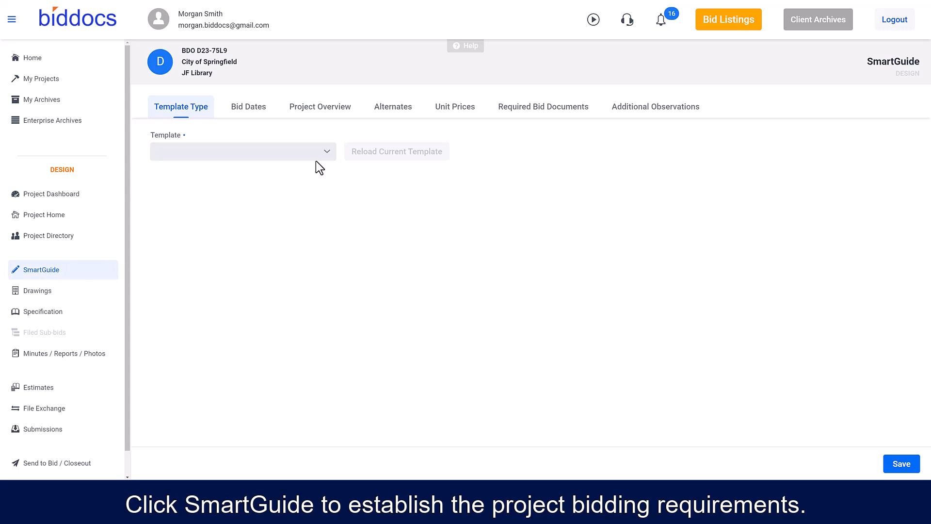
{"action": "left_click", "coordinate": [327, 150]}
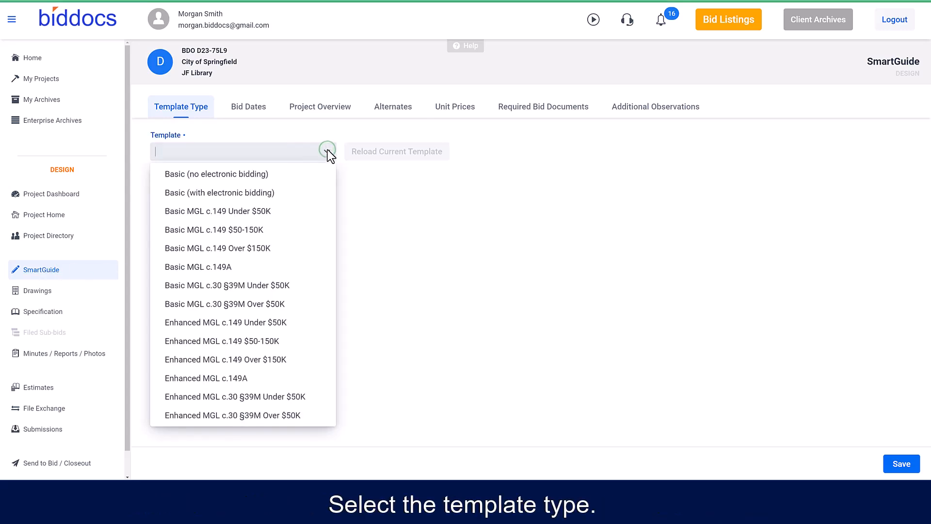
{"action": "left_click", "coordinate": [247, 248]}
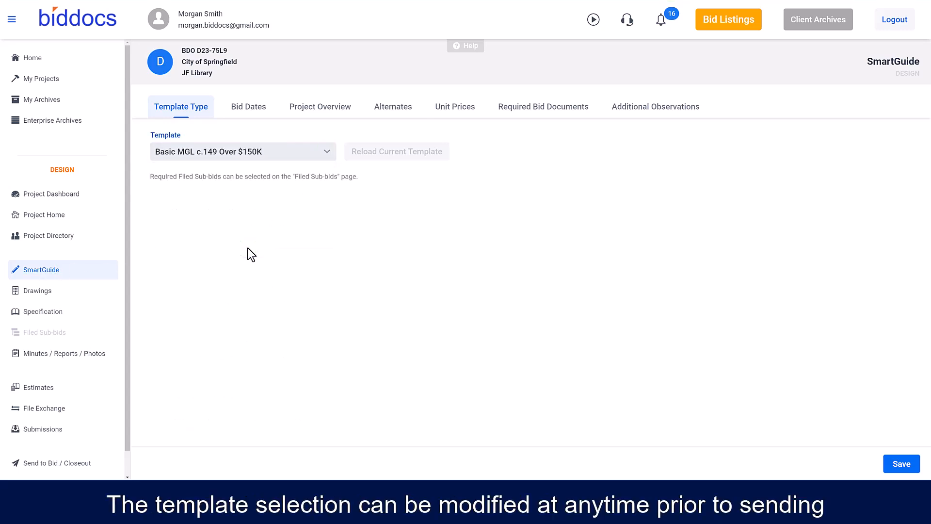
- Save the SmartGuide template choice and set both the Anticipated Project Availability and the Advertised Date to 1/31/2023
{"action": "left_click", "coordinate": [902, 467]}
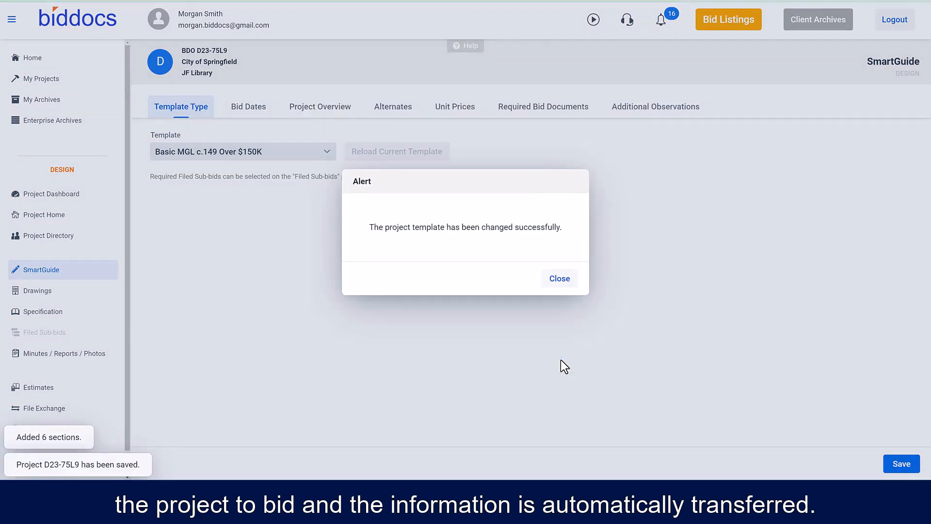
{"action": "left_click", "coordinate": [553, 279]}
{"action": "left_click", "coordinate": [244, 104]}
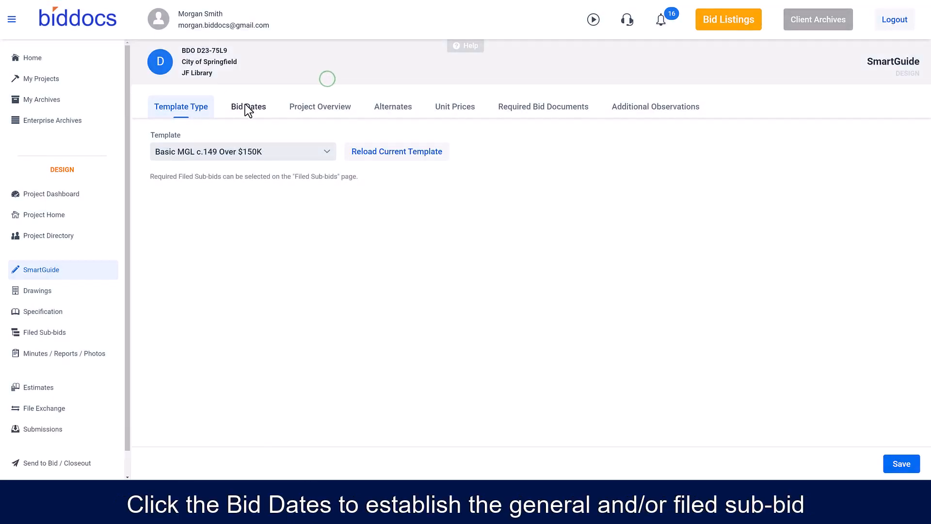
{"action": "left_click", "coordinate": [239, 180]}
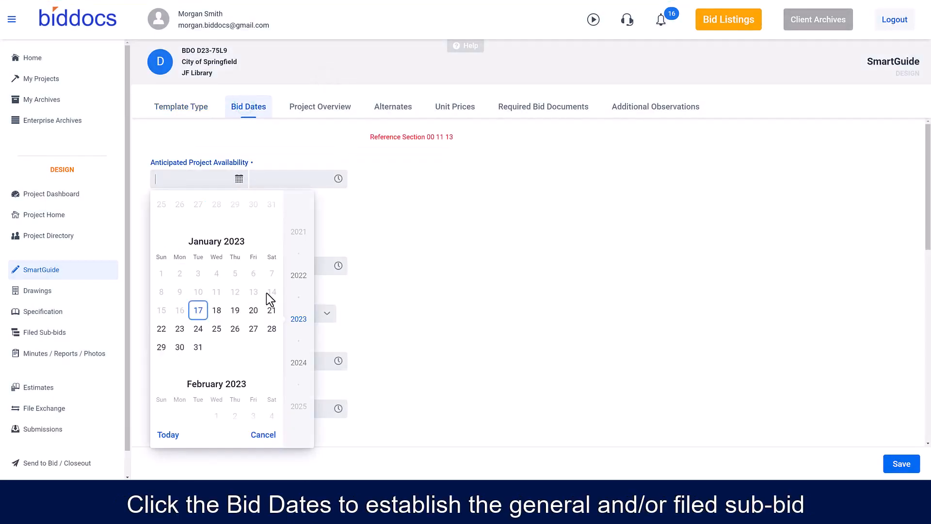
{"action": "left_click", "coordinate": [196, 348]}
{"action": "left_click", "coordinate": [239, 216]}
{"action": "left_click", "coordinate": [198, 382]}
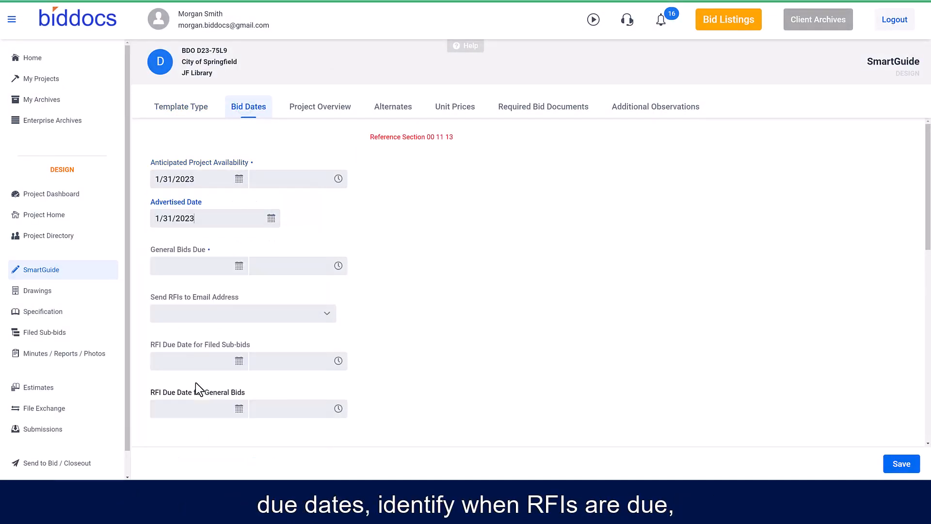
- Set General Bids Due to 2/25/2023 and the RFI due date for filed sub-bids to 2/28/2023
{"action": "left_click", "coordinate": [239, 265]}
{"action": "scroll", "coordinate": [267, 194], "scroll_direction": "down", "scroll_amount": 3}
{"action": "left_click", "coordinate": [272, 177]}
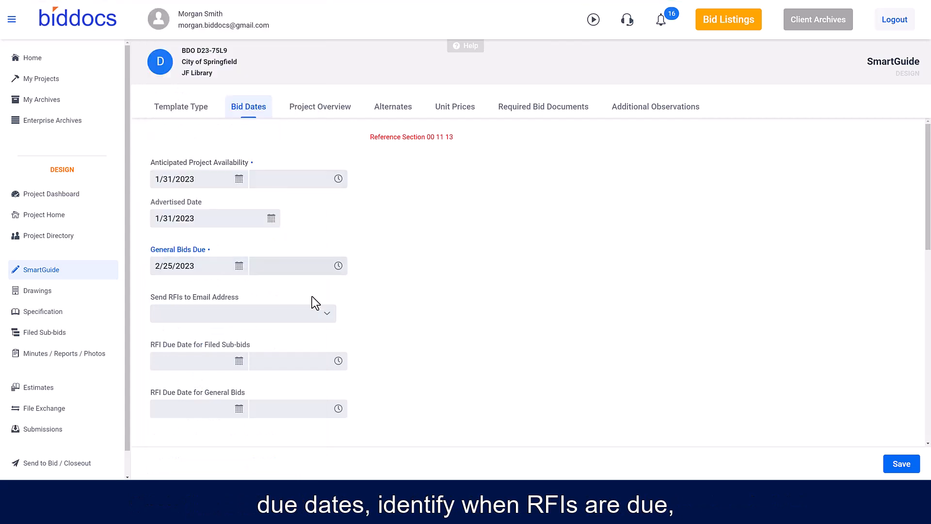
{"action": "scroll", "coordinate": [281, 297], "scroll_direction": "down", "scroll_amount": 1}
{"action": "left_click", "coordinate": [239, 325]}
{"action": "scroll", "coordinate": [188, 233], "scroll_direction": "down", "scroll_amount": 3}
{"action": "left_click", "coordinate": [198, 208]}
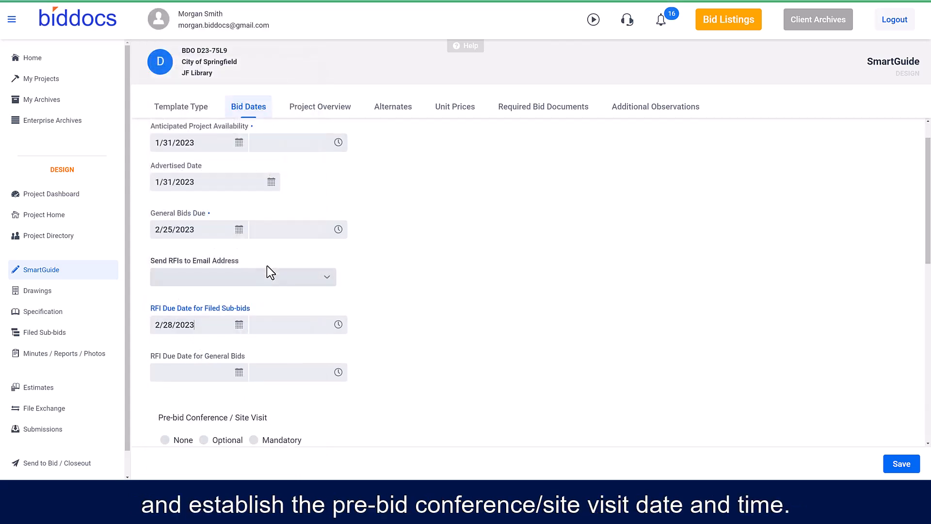
- Set the RFI due date for general bids to 2/28/2023 and change General Bids Due to 3/31/2023
{"action": "scroll", "coordinate": [261, 288], "scroll_direction": "down", "scroll_amount": 1}
{"action": "scroll", "coordinate": [261, 287], "scroll_direction": "down", "scroll_amount": 1}
{"action": "left_click", "coordinate": [239, 300]}
{"action": "scroll", "coordinate": [210, 214], "scroll_direction": "down", "scroll_amount": 3}
{"action": "left_click", "coordinate": [192, 183]}
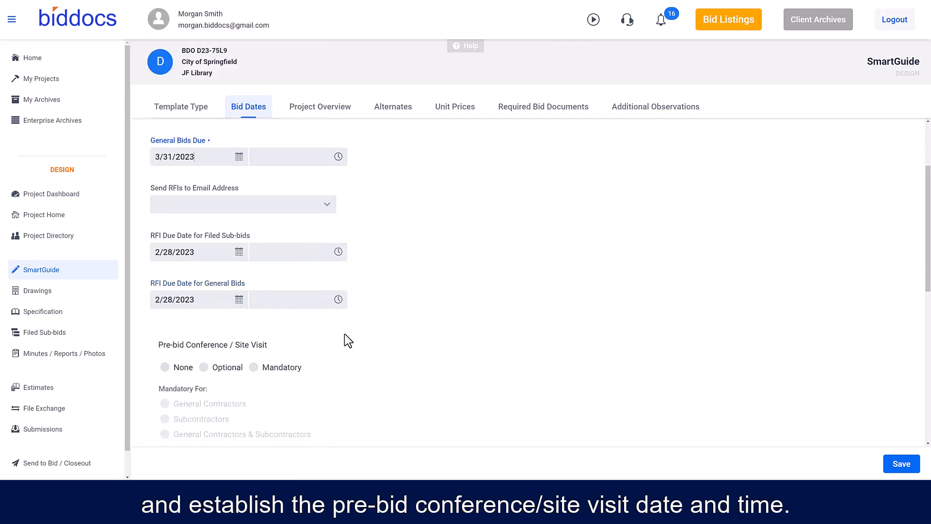
- Make the pre-bid conference / site visit optional and save the bid dates
{"action": "scroll", "coordinate": [345, 332], "scroll_direction": "down", "scroll_amount": 1}
{"action": "scroll", "coordinate": [310, 301], "scroll_direction": "down", "scroll_amount": 2}
{"action": "left_click", "coordinate": [204, 219]}
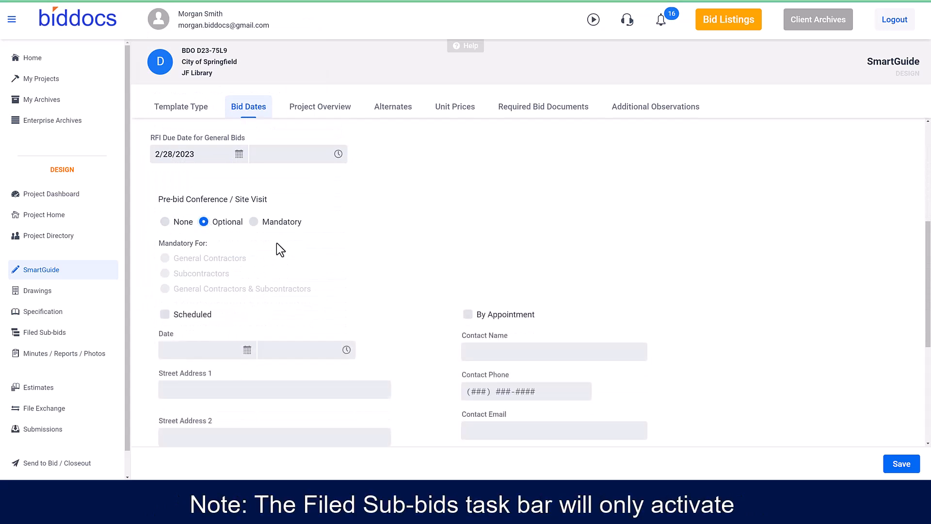
{"action": "scroll", "coordinate": [324, 246], "scroll_direction": "down", "scroll_amount": 2}
{"action": "scroll", "coordinate": [324, 246], "scroll_direction": "down", "scroll_amount": 4}
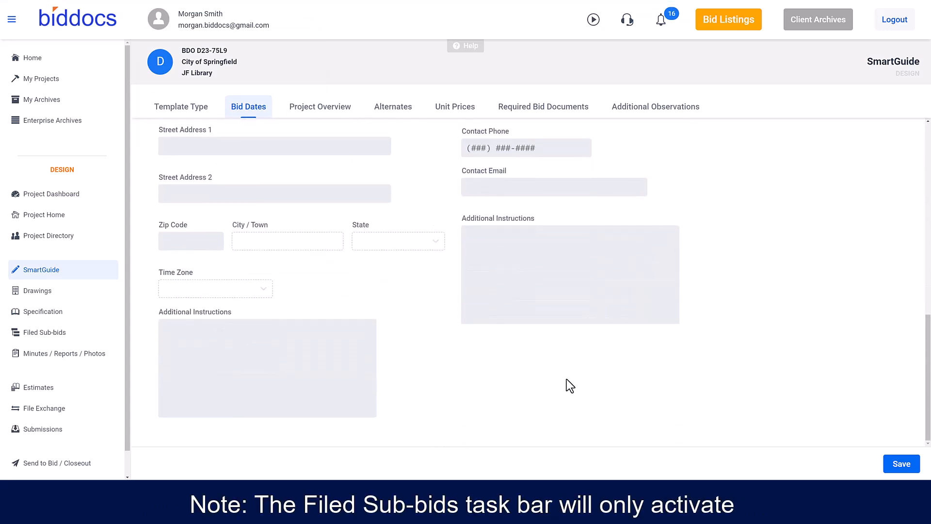
{"action": "scroll", "coordinate": [596, 400], "scroll_direction": "up", "scroll_amount": 4}
{"action": "scroll", "coordinate": [595, 396], "scroll_direction": "up", "scroll_amount": 10}
{"action": "left_click", "coordinate": [900, 465]}
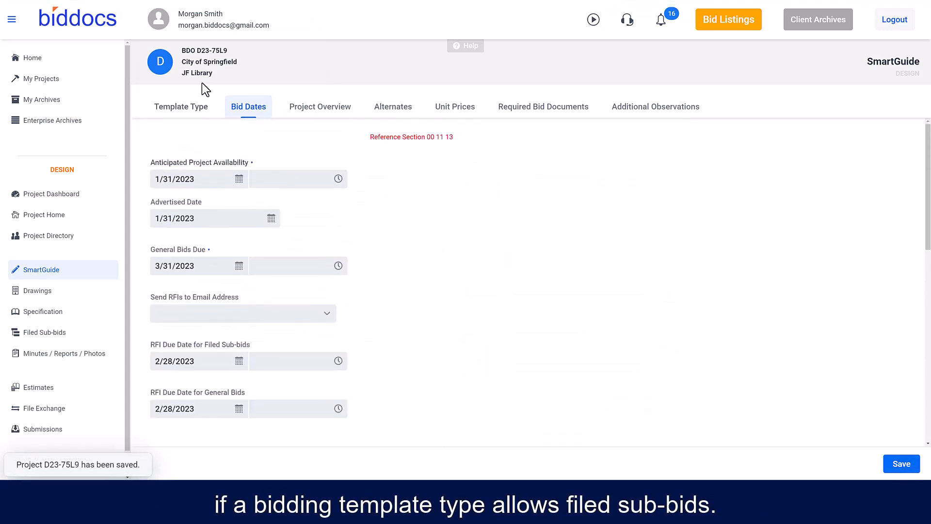
{"action": "left_click", "coordinate": [905, 466]}
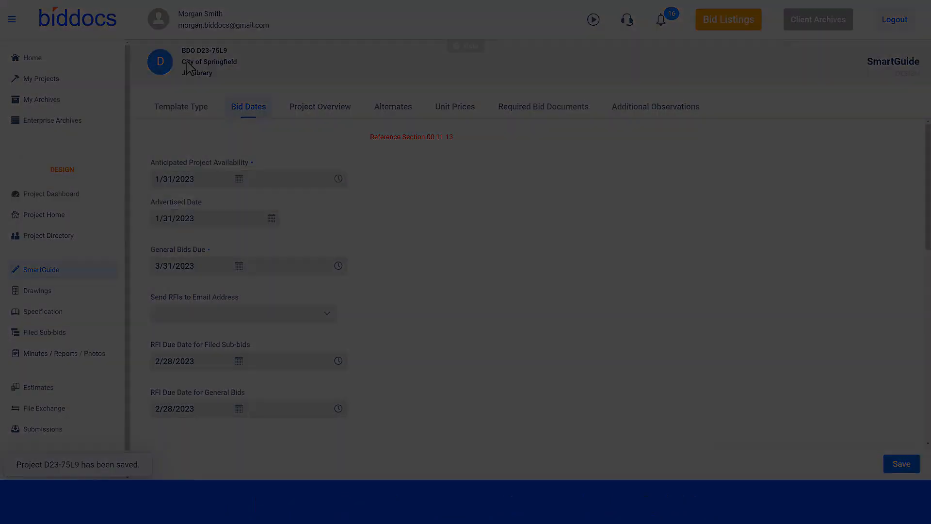
- Review the blank creation forms for a SmartGuide alternate and a unit price, closing each without saving
{"action": "left_click", "coordinate": [398, 113]}
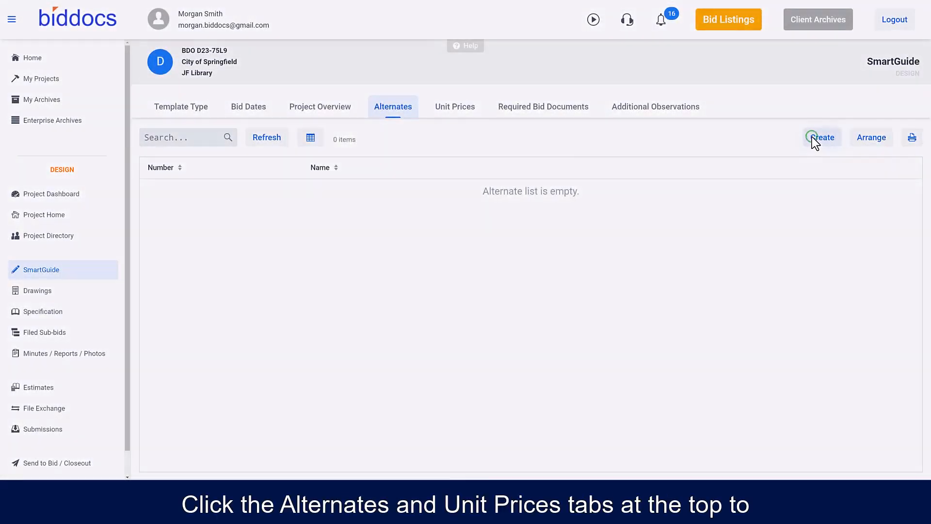
{"action": "left_click", "coordinate": [822, 138]}
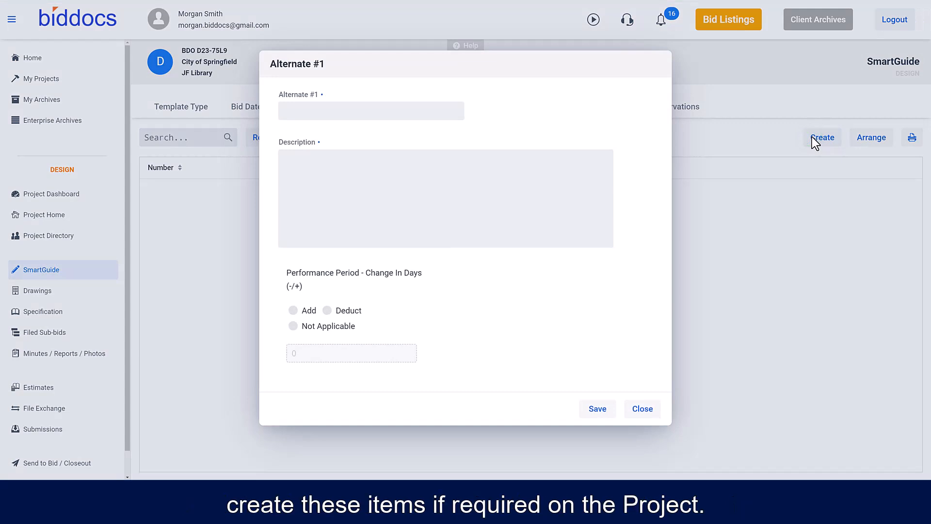
{"action": "left_click", "coordinate": [644, 409]}
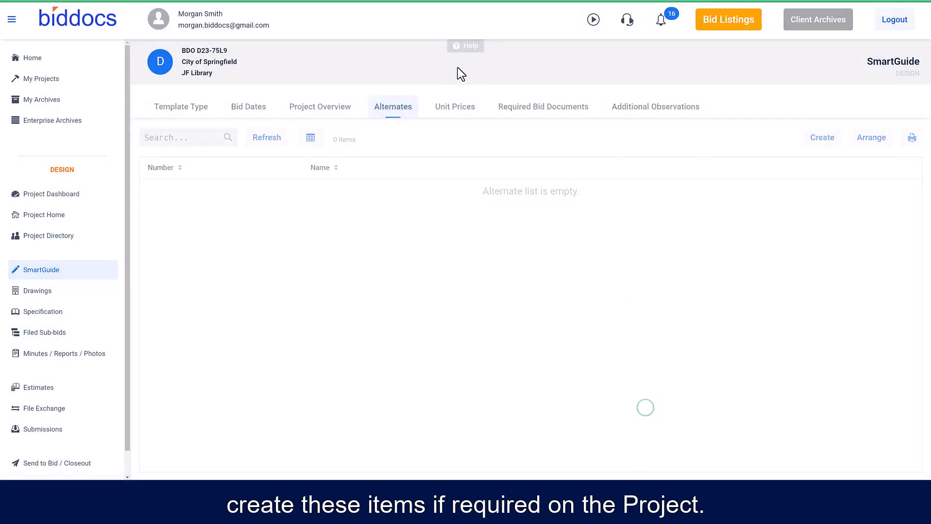
{"action": "left_click", "coordinate": [455, 106]}
{"action": "left_click", "coordinate": [821, 138]}
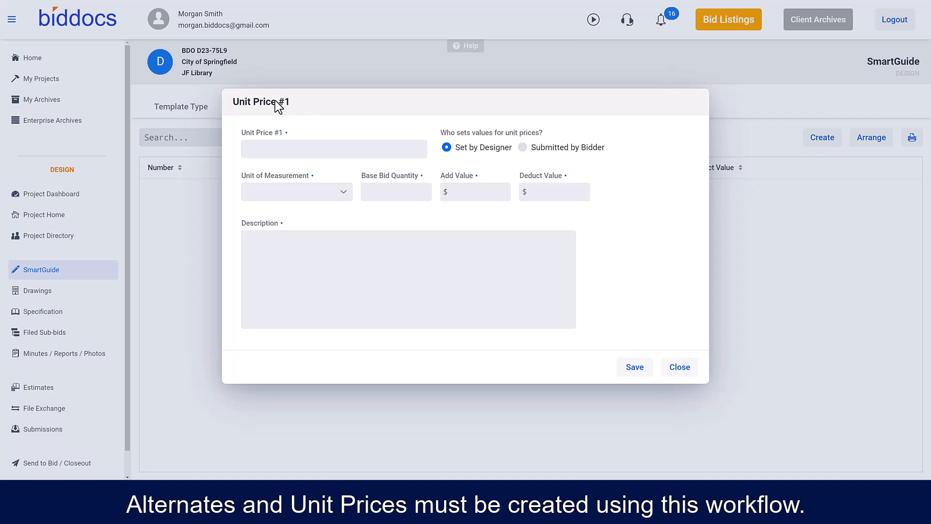
{"action": "left_click", "coordinate": [680, 367]}
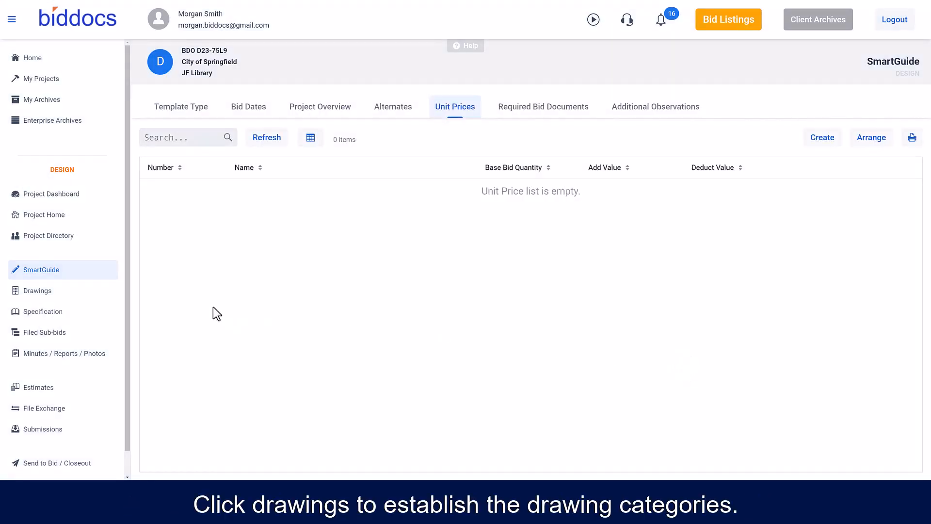
- Add the drawing categories Title / Reference, Architectural, Mechanical, Electrical, General and Other, placing General and Other directly below Title / Reference
{"action": "left_click", "coordinate": [38, 294]}
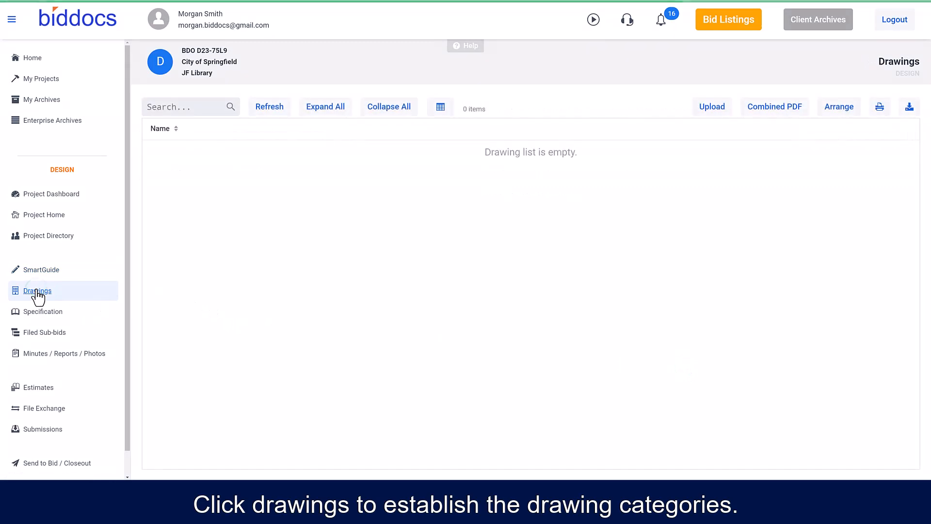
{"action": "left_click", "coordinate": [830, 103]}
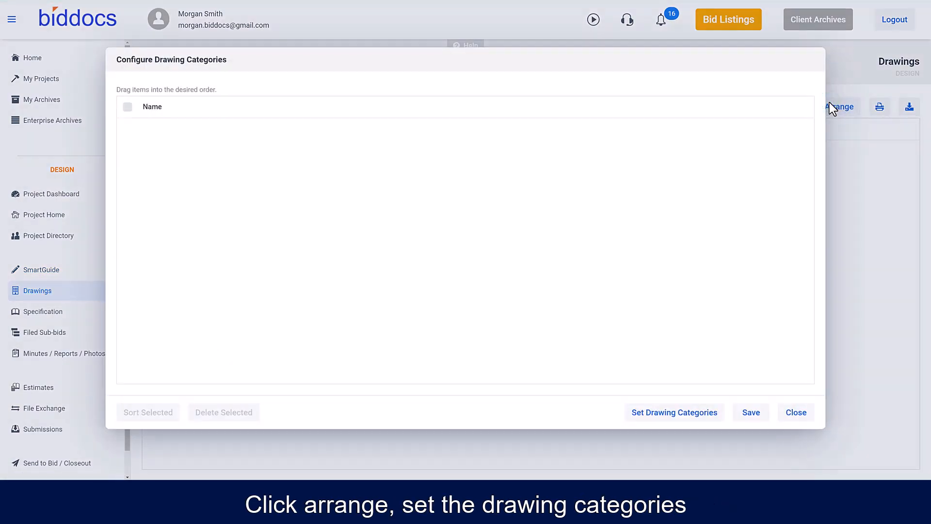
{"action": "left_click", "coordinate": [665, 414]}
{"action": "left_click", "coordinate": [186, 164]}
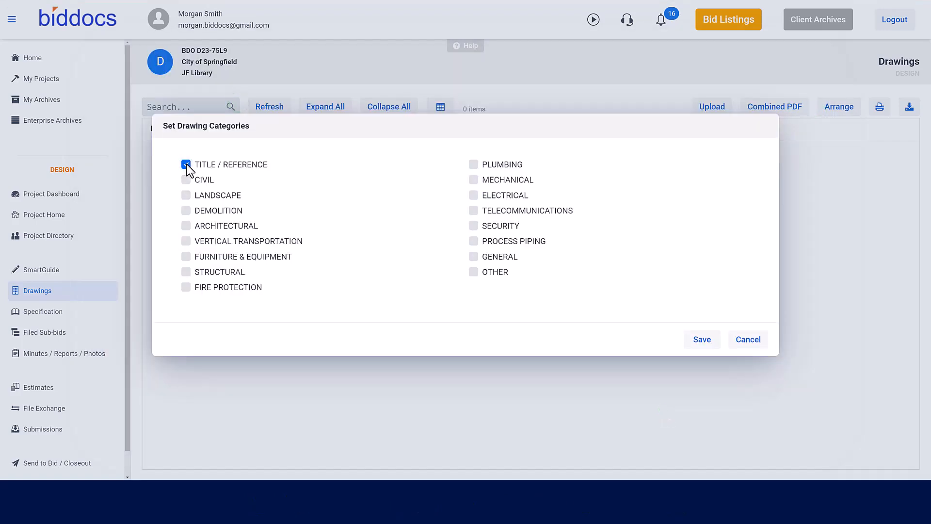
{"action": "left_click", "coordinate": [186, 225]}
{"action": "left_click_drag", "start_coordinate": [174, 274], "coordinate": [194, 155]}
{"action": "left_click_drag", "start_coordinate": [181, 270], "coordinate": [187, 152]}
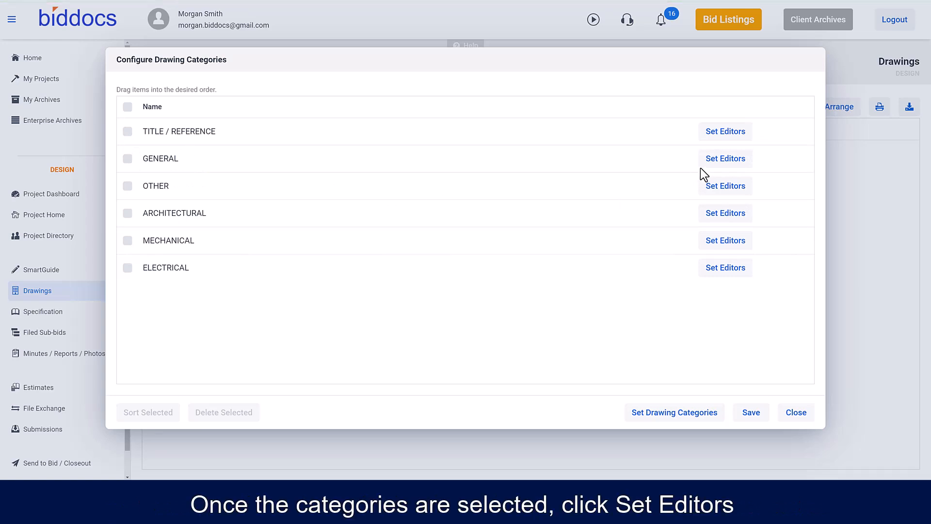
- Assign Architect, Design Administrator and Project Manager as editors of the General drawing category and save the categories
{"action": "left_click", "coordinate": [709, 159]}
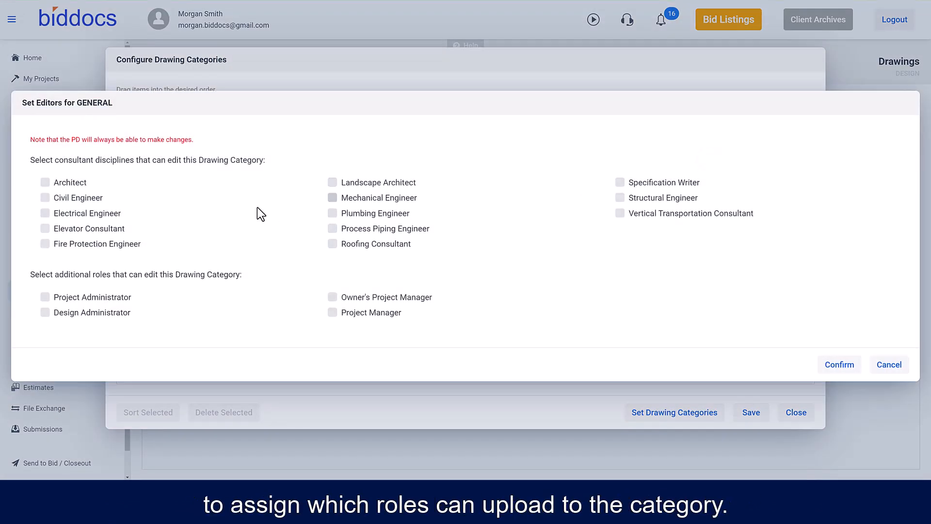
{"action": "left_click", "coordinate": [45, 183]}
{"action": "left_click", "coordinate": [44, 313]}
{"action": "left_click", "coordinate": [332, 312]}
{"action": "left_click", "coordinate": [836, 365]}
{"action": "left_click", "coordinate": [749, 411]}
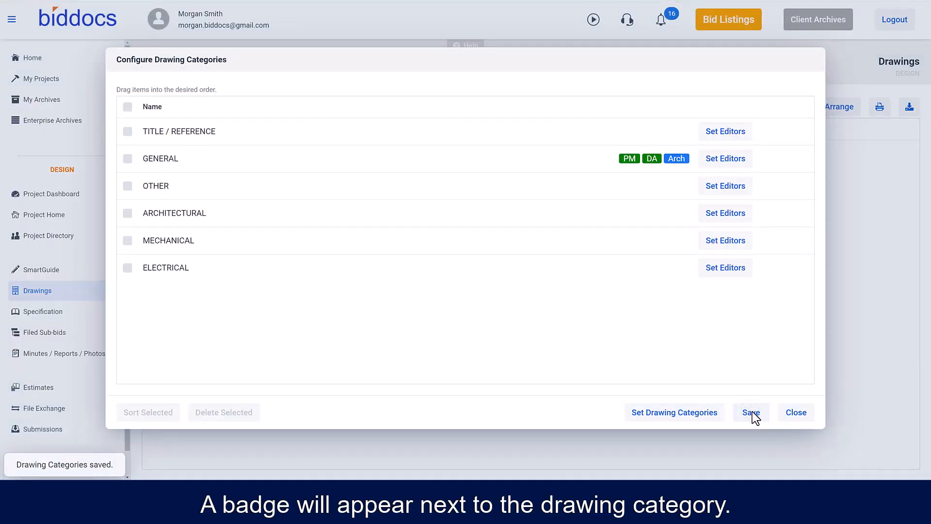
{"action": "left_click", "coordinate": [787, 414]}
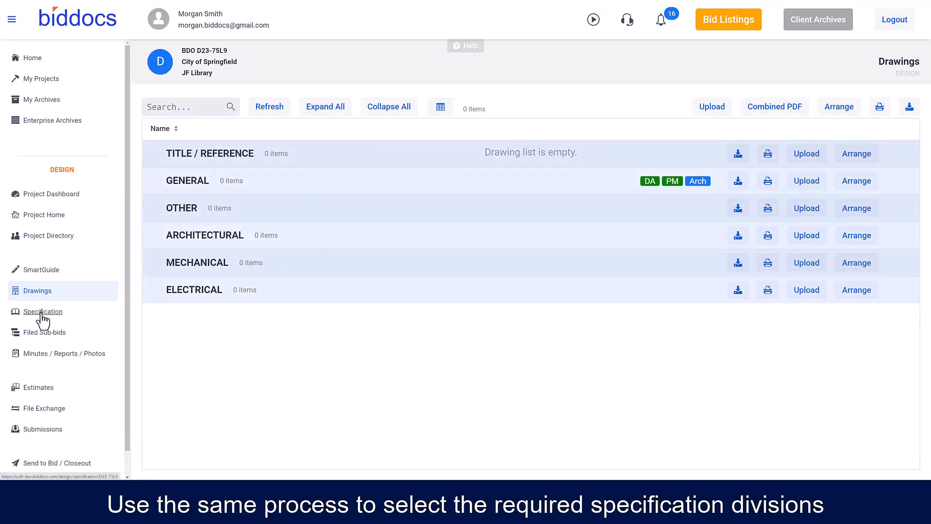
- Add specification divisions 01, 03, 22, 23, 26 and 50 to the project and save the division setup
{"action": "left_click", "coordinate": [42, 313]}
{"action": "left_click", "coordinate": [801, 106]}
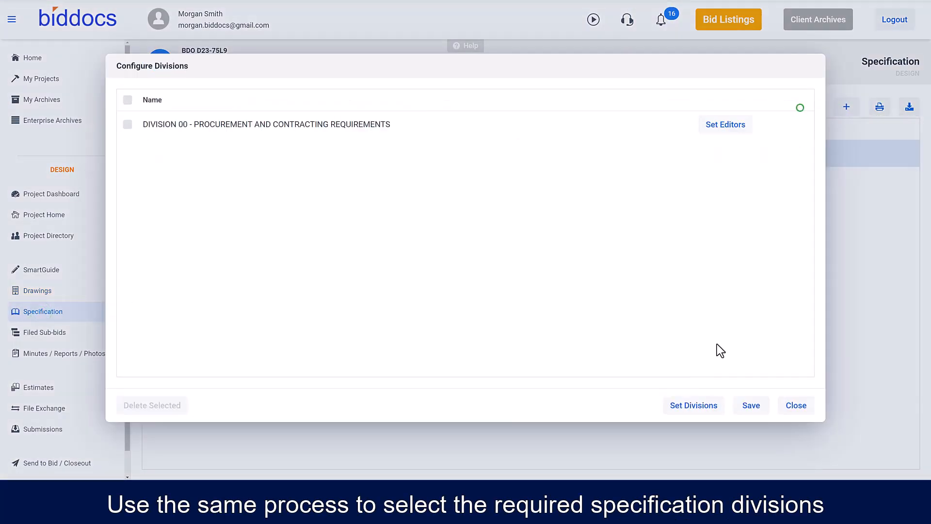
{"action": "left_click", "coordinate": [685, 410]}
{"action": "left_click", "coordinate": [186, 105]}
{"action": "left_click", "coordinate": [186, 135]}
{"action": "left_click", "coordinate": [186, 334]}
{"action": "left_click", "coordinate": [186, 350]}
{"action": "left_click", "coordinate": [474, 105]}
{"action": "left_click", "coordinate": [474, 362]}
{"action": "left_click", "coordinate": [702, 422]}
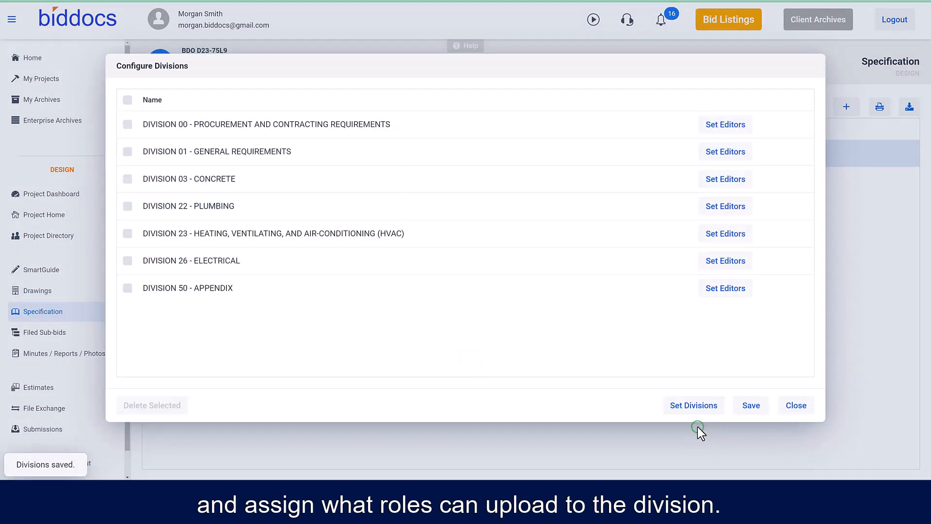
{"action": "left_click", "coordinate": [746, 409]}
{"action": "left_click", "coordinate": [797, 408]}
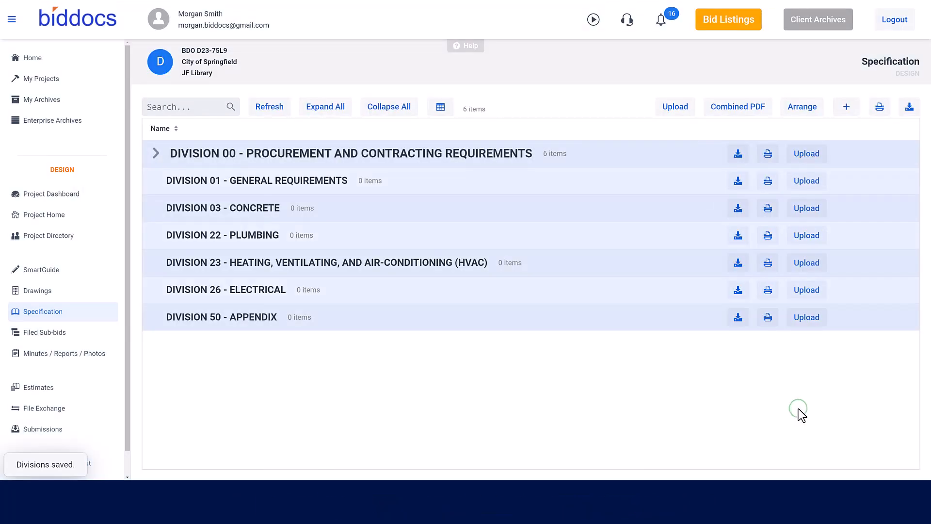
- Upload all specification PDFs from the Phase_5 Partial First Floor Renovation construction section folder and save them to the specification
{"action": "left_click", "coordinate": [674, 112]}
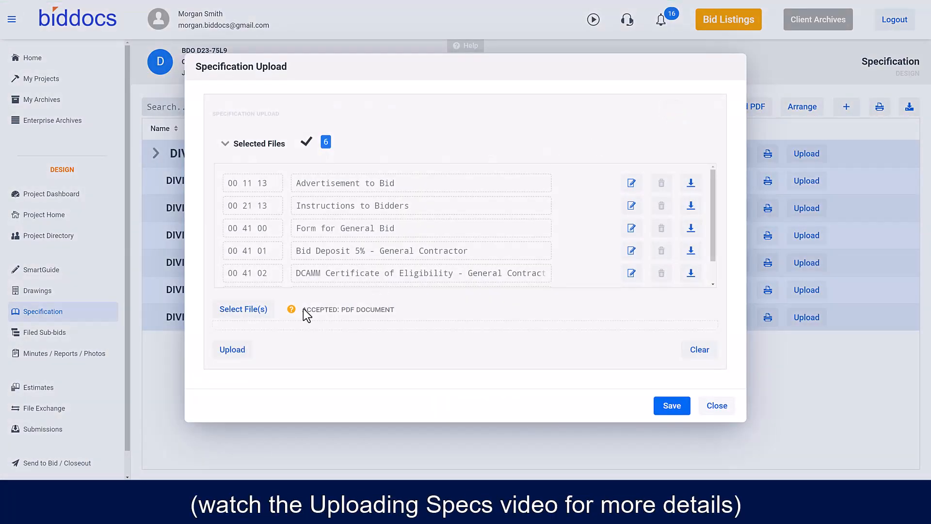
{"action": "left_click", "coordinate": [257, 314]}
{"action": "left_click", "coordinate": [276, 90]}
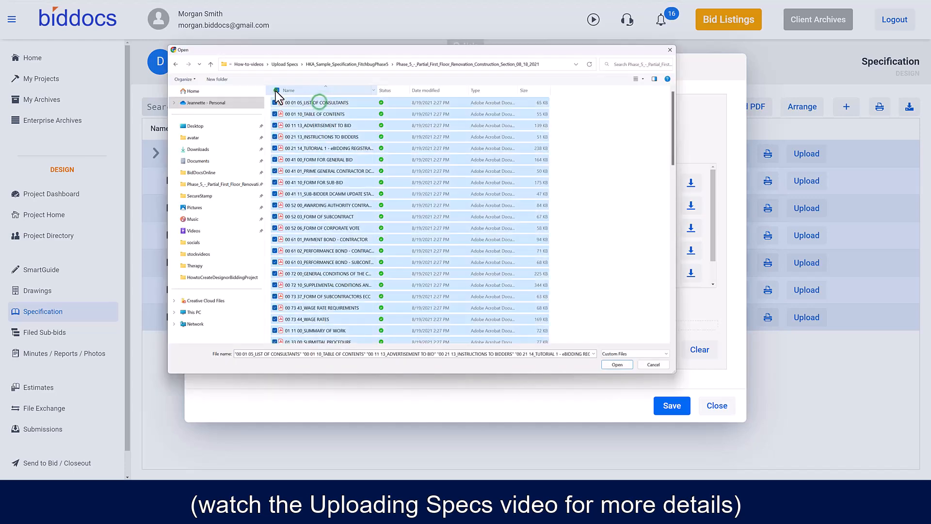
{"action": "left_click", "coordinate": [617, 364]}
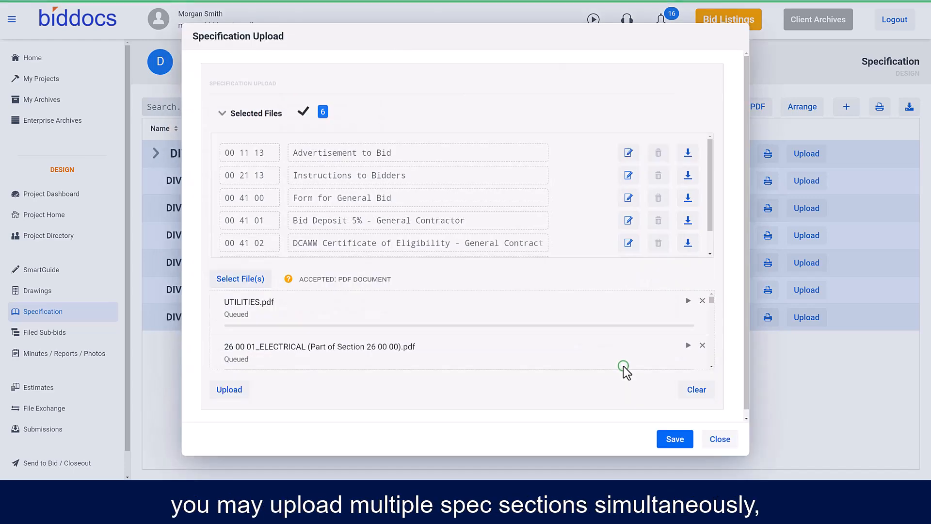
{"action": "left_click", "coordinate": [218, 387]}
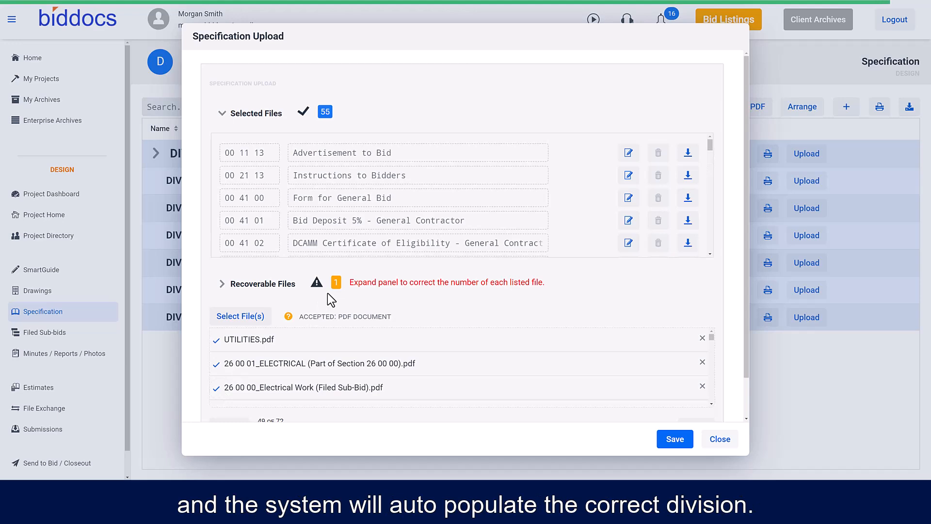
{"action": "left_click", "coordinate": [682, 442]}
{"action": "left_click", "coordinate": [713, 441]}
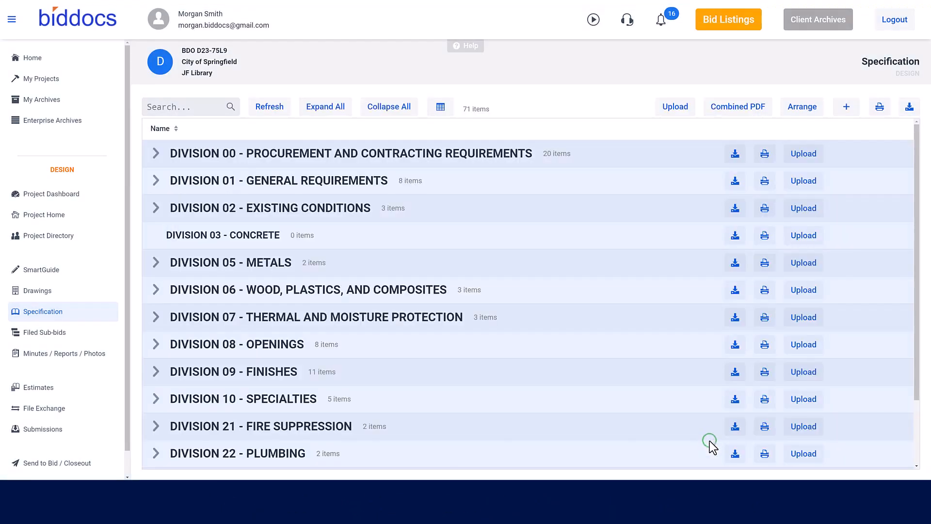
- Examine the specification sections listed under Division 00 and Division 01, collapsing each division after viewing
{"action": "left_click", "coordinate": [154, 154]}
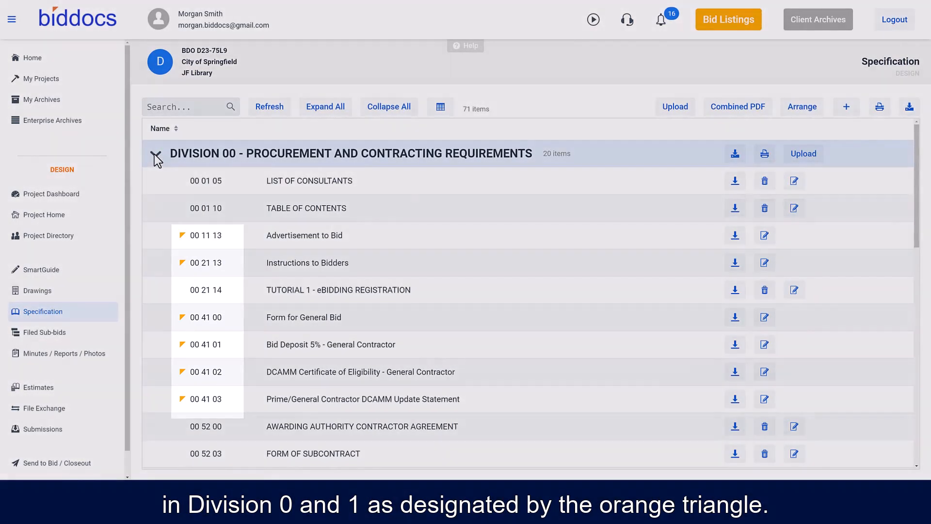
{"action": "left_click", "coordinate": [155, 154]}
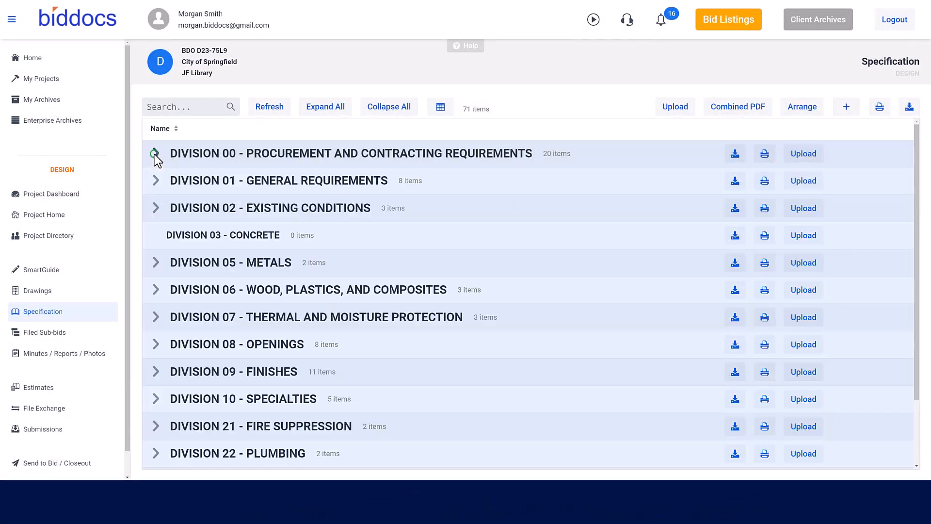
{"action": "left_click", "coordinate": [156, 181]}
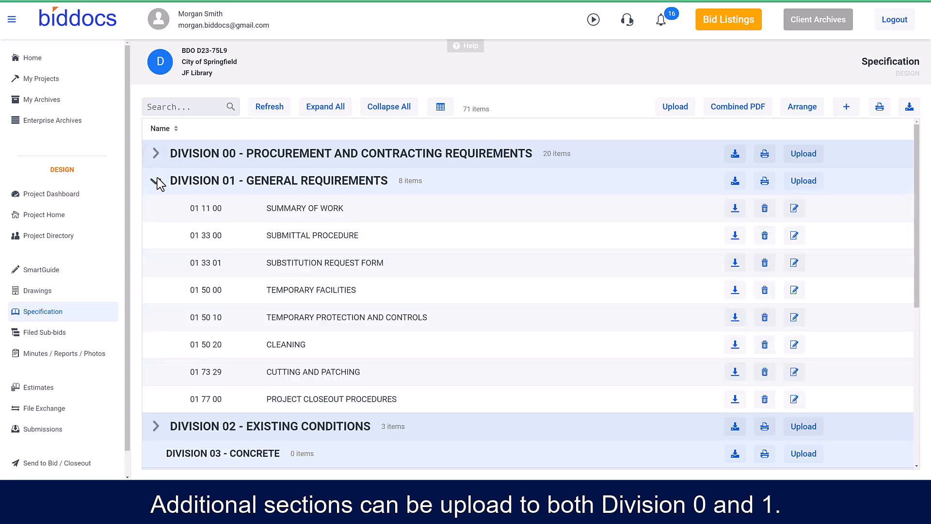
{"action": "left_click", "coordinate": [156, 179]}
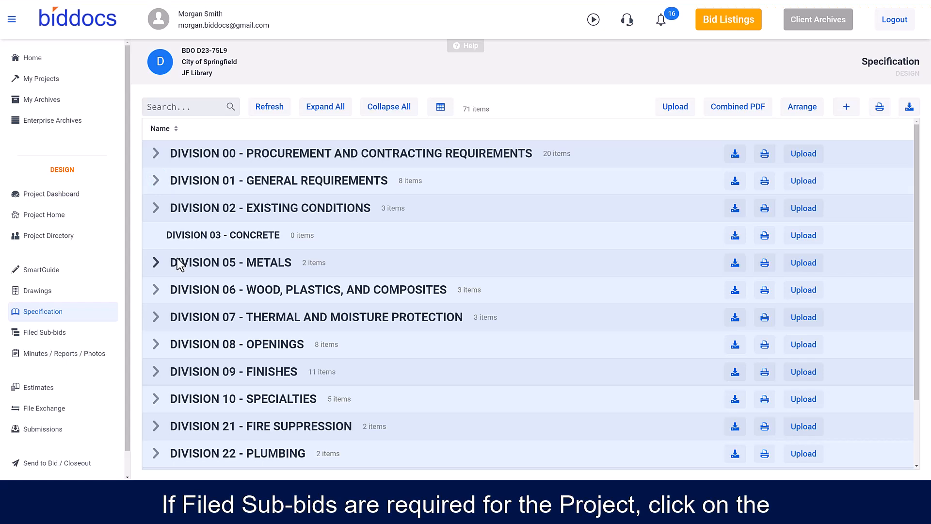
- Configure the project's filed sub-bids to include the Heating, Ventilating and Air-Conditioning (HVAC) trade
{"action": "left_click", "coordinate": [56, 333]}
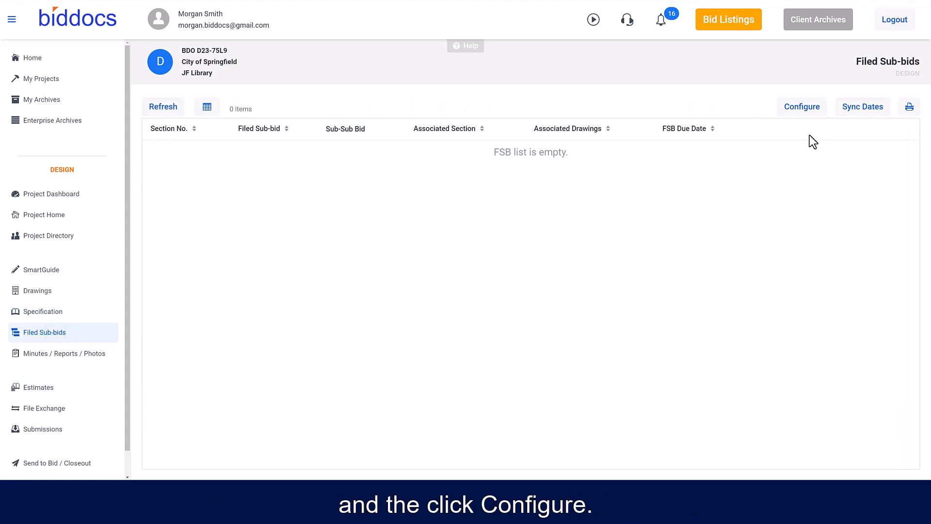
{"action": "left_click", "coordinate": [790, 107]}
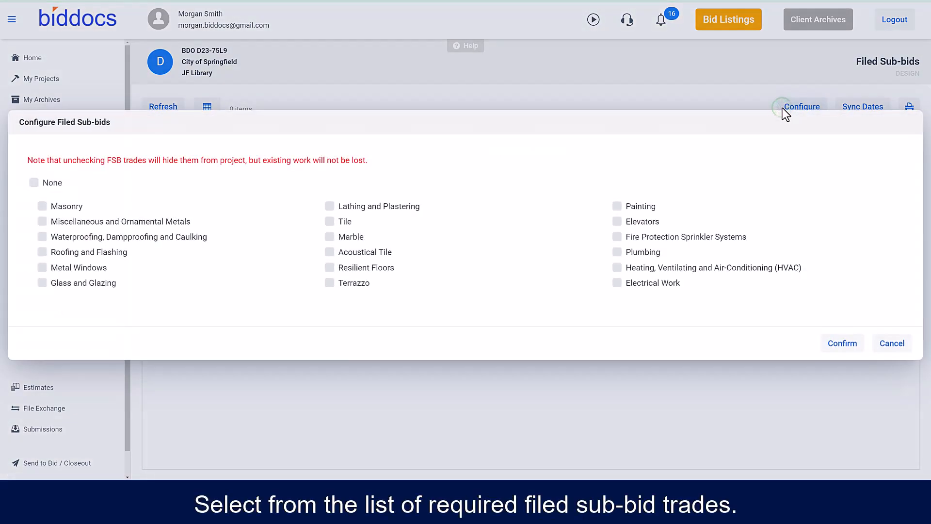
{"action": "left_click", "coordinate": [618, 267]}
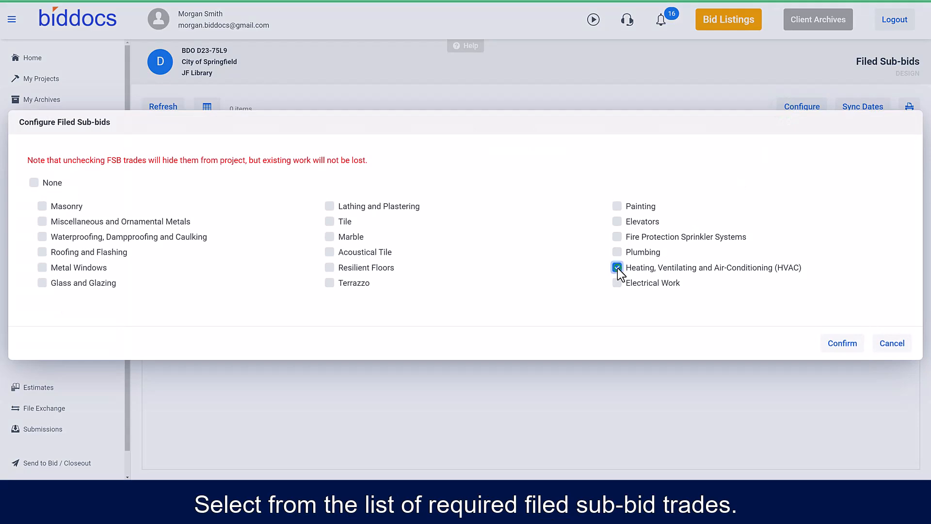
{"action": "left_click", "coordinate": [827, 342]}
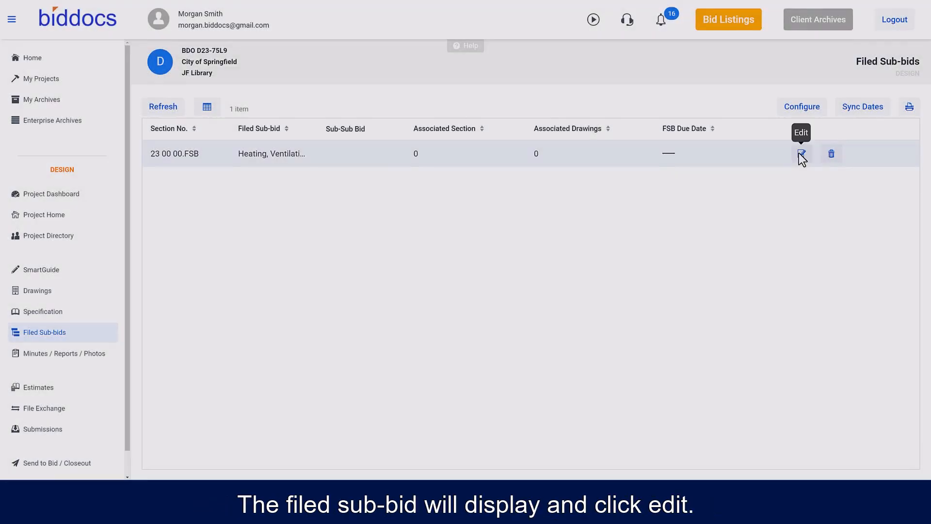
- Set the HVAC filed sub-bid's due date to 2/28/2023 and its due time to 12:00 PM
{"action": "left_click", "coordinate": [800, 154]}
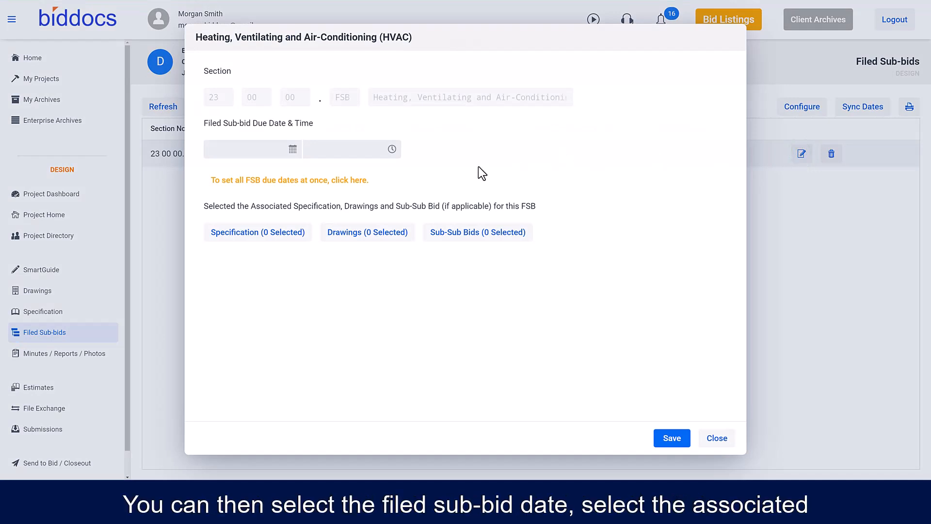
{"action": "left_click", "coordinate": [293, 149]}
{"action": "scroll", "coordinate": [271, 272], "scroll_direction": "down", "scroll_amount": 3}
{"action": "left_click", "coordinate": [252, 316]}
{"action": "left_click", "coordinate": [392, 149]}
{"action": "scroll", "coordinate": [380, 256], "scroll_direction": "down", "scroll_amount": 3}
{"action": "left_click", "coordinate": [380, 256]}
- Associate specification section 07 21 00 Building Insulation and one Division 23 HVAC section with the HVAC filed sub-bid and save
{"action": "left_click", "coordinate": [286, 234]}
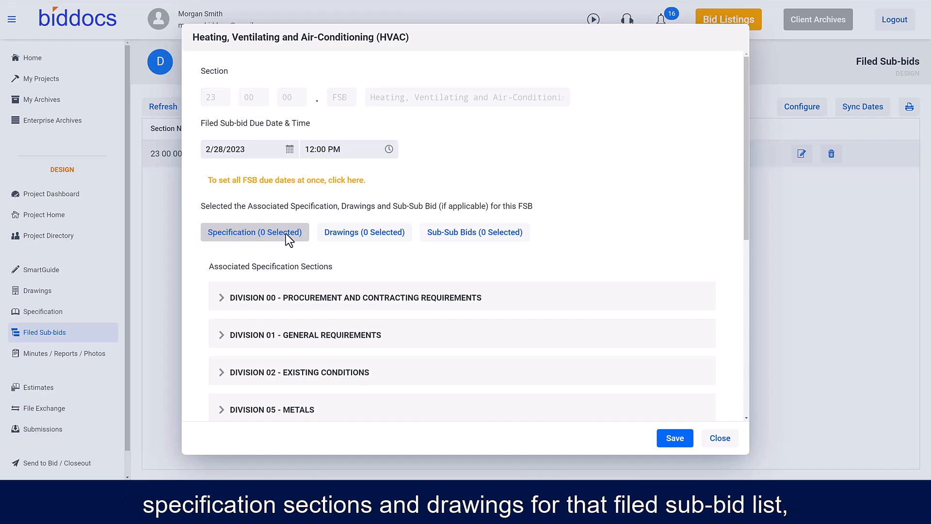
{"action": "scroll", "coordinate": [286, 234], "scroll_direction": "down", "scroll_amount": 5}
{"action": "left_click", "coordinate": [235, 230]}
{"action": "left_click", "coordinate": [226, 257]}
{"action": "scroll", "coordinate": [222, 272], "scroll_direction": "down", "scroll_amount": 5}
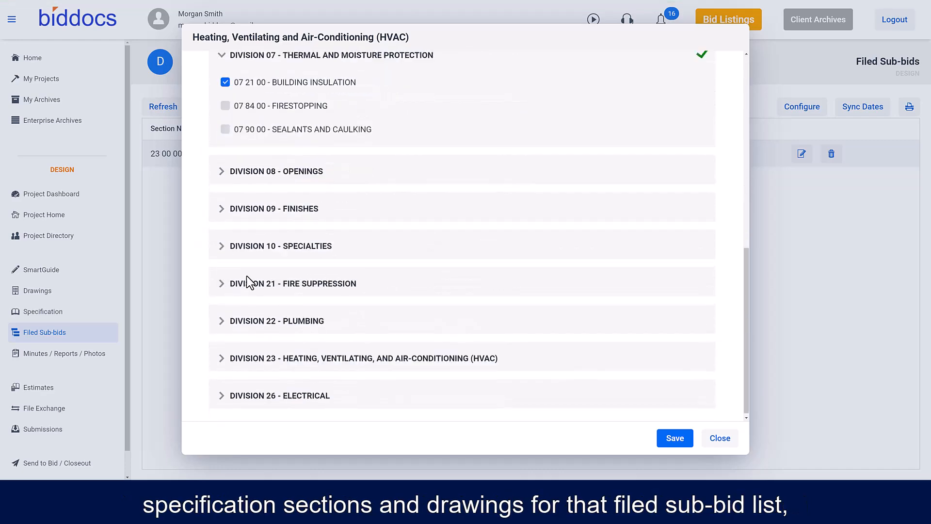
{"action": "left_click", "coordinate": [225, 355]}
{"action": "left_click", "coordinate": [225, 326]}
{"action": "left_click", "coordinate": [667, 437]}
- Associate the mechanical drawings H-101, H-102 and H-103 with the HVAC filed sub-bid and save
{"action": "left_click", "coordinate": [380, 236]}
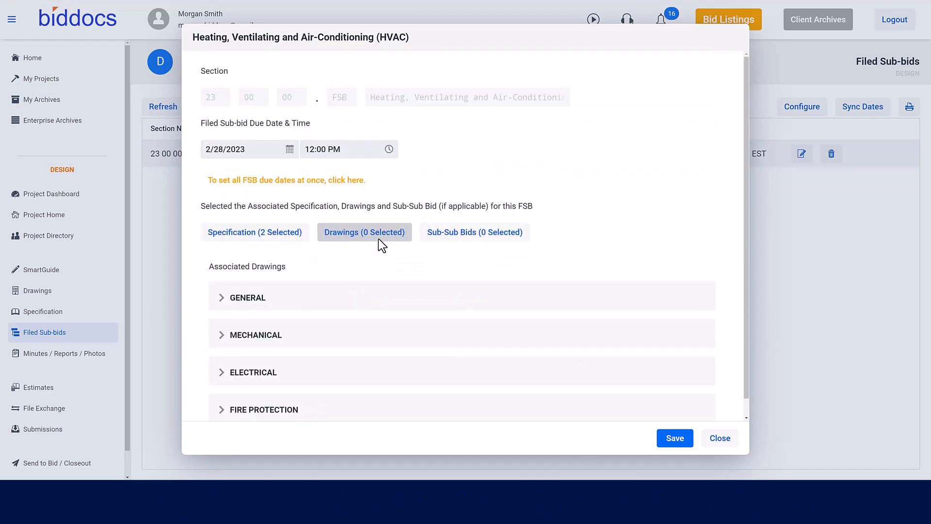
{"action": "scroll", "coordinate": [379, 237], "scroll_direction": "down", "scroll_amount": 1}
{"action": "left_click", "coordinate": [222, 280]}
{"action": "left_click", "coordinate": [224, 281]}
{"action": "left_click", "coordinate": [223, 387]}
{"action": "left_click", "coordinate": [223, 360]}
{"action": "left_click", "coordinate": [222, 317]}
{"action": "left_click", "coordinate": [225, 344]}
{"action": "left_click", "coordinate": [225, 367]}
{"action": "left_click", "coordinate": [225, 391]}
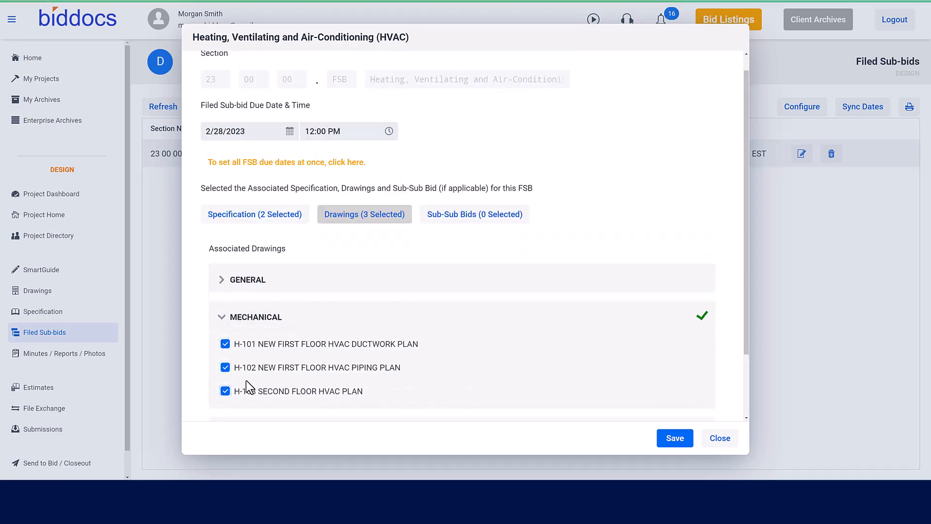
{"action": "left_click", "coordinate": [671, 438]}
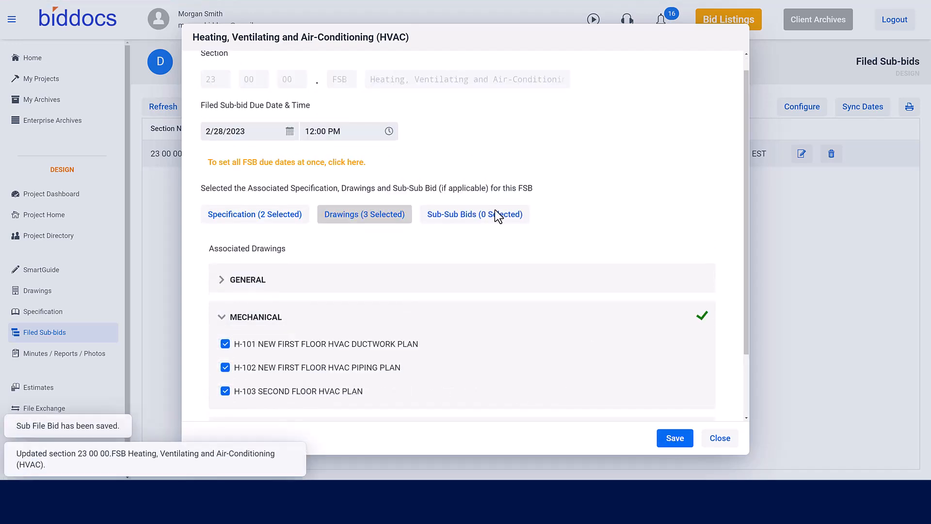
- Add the HVAC duct insulation and piping insulation sub-sub bids to the HVAC filed sub-bid and save
{"action": "left_click", "coordinate": [495, 216]}
{"action": "left_click", "coordinate": [232, 311]}
{"action": "left_click", "coordinate": [232, 394]}
{"action": "scroll", "coordinate": [365, 346], "scroll_direction": "down", "scroll_amount": 4}
{"action": "scroll", "coordinate": [365, 346], "scroll_direction": "down", "scroll_amount": 3}
{"action": "left_click", "coordinate": [673, 438]}
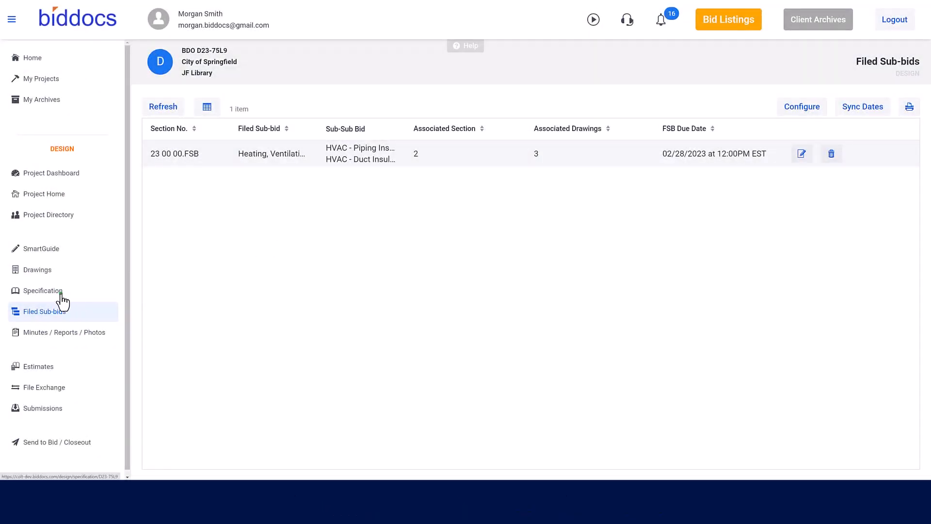
- Review the 23 00 00.FSB Heating, Ventilating and Air-Conditioning document under Division 23 of the specification and close it
{"action": "left_click", "coordinate": [61, 292]}
{"action": "scroll", "coordinate": [231, 354], "scroll_direction": "down", "scroll_amount": 2}
{"action": "left_click", "coordinate": [156, 399]}
{"action": "scroll", "coordinate": [301, 357], "scroll_direction": "down", "scroll_amount": 2}
{"action": "left_click", "coordinate": [303, 346]}
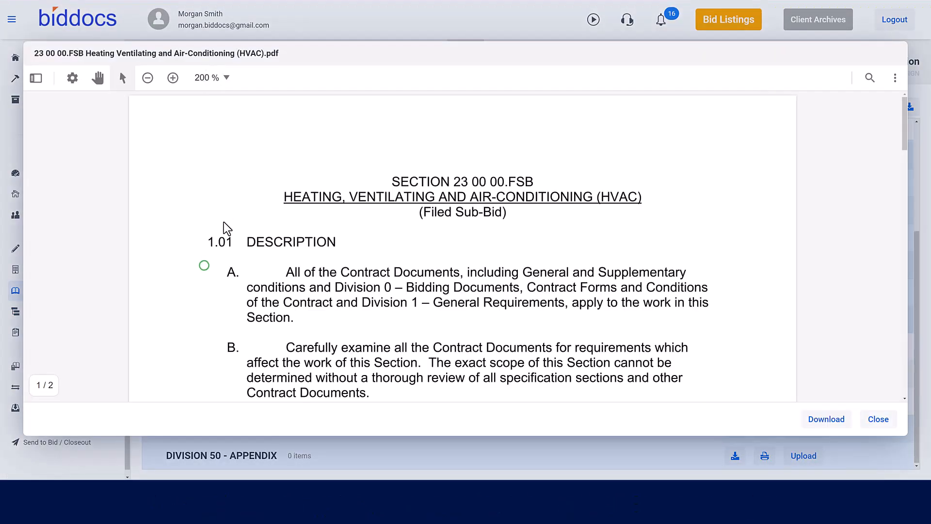
{"action": "scroll", "coordinate": [189, 193], "scroll_direction": "down", "scroll_amount": 3}
{"action": "scroll", "coordinate": [188, 193], "scroll_direction": "down", "scroll_amount": 10}
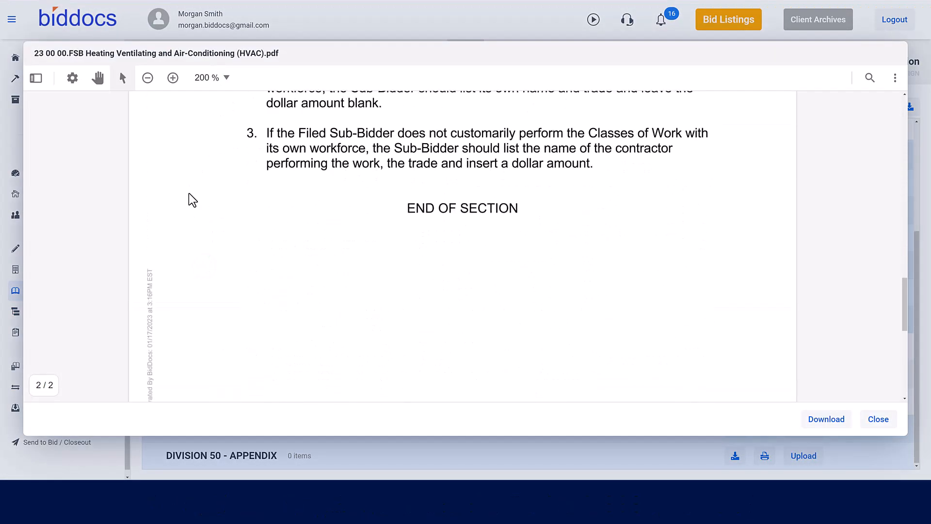
{"action": "left_click", "coordinate": [871, 417]}
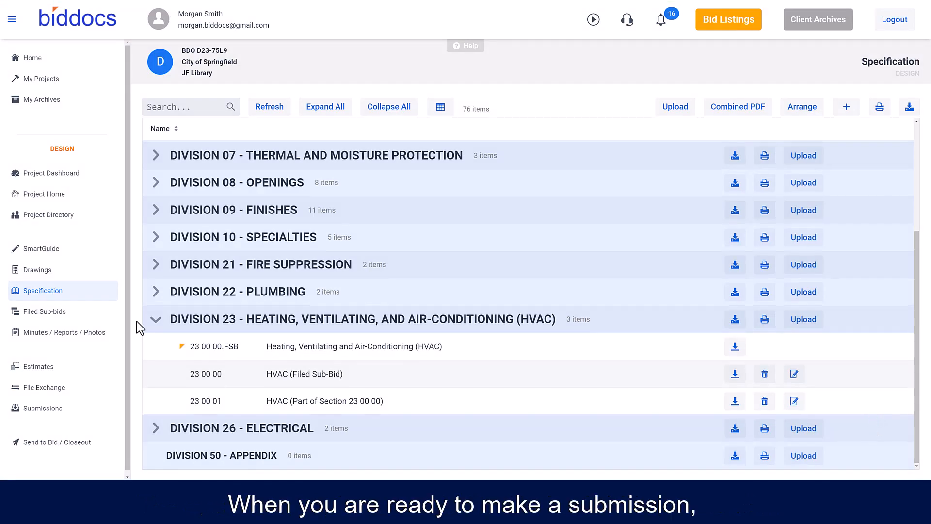
- Create a Concept Submission and set its document date to 01/23/2023
{"action": "left_click", "coordinate": [58, 413]}
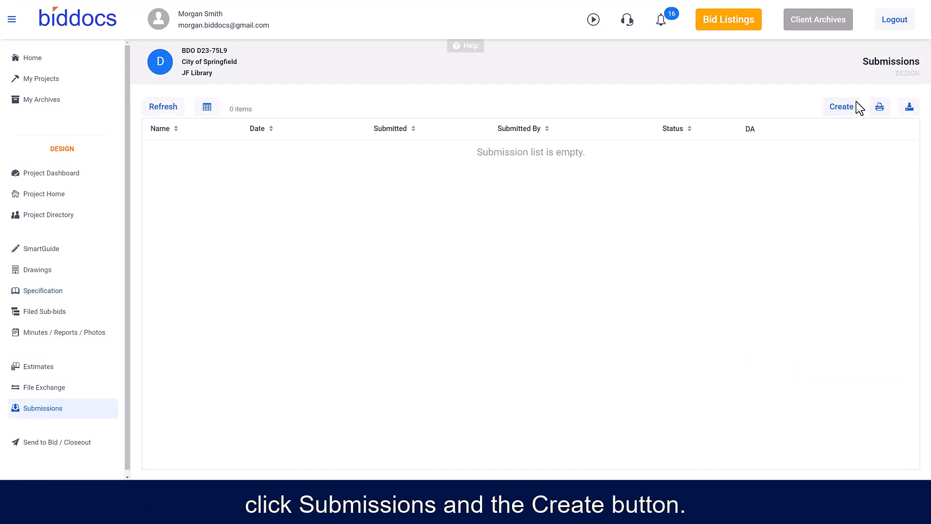
{"action": "left_click", "coordinate": [844, 106]}
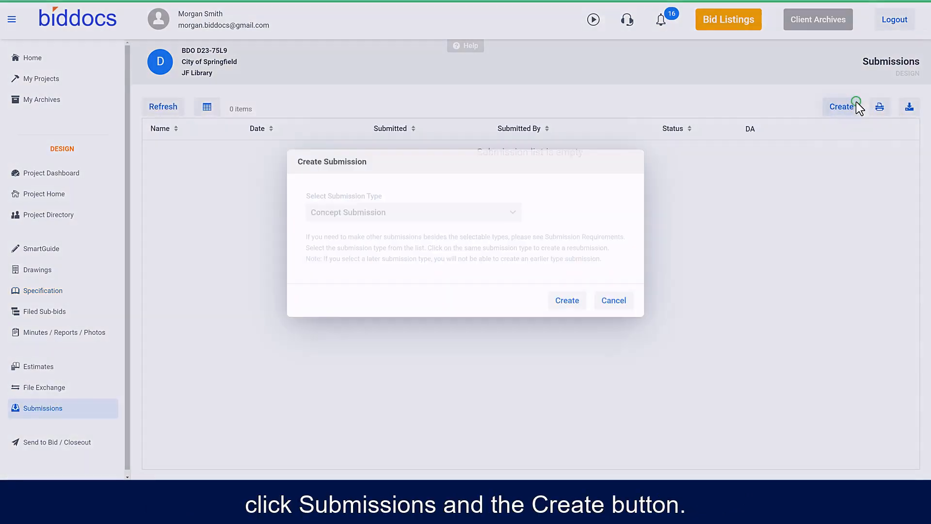
{"action": "left_click", "coordinate": [566, 304]}
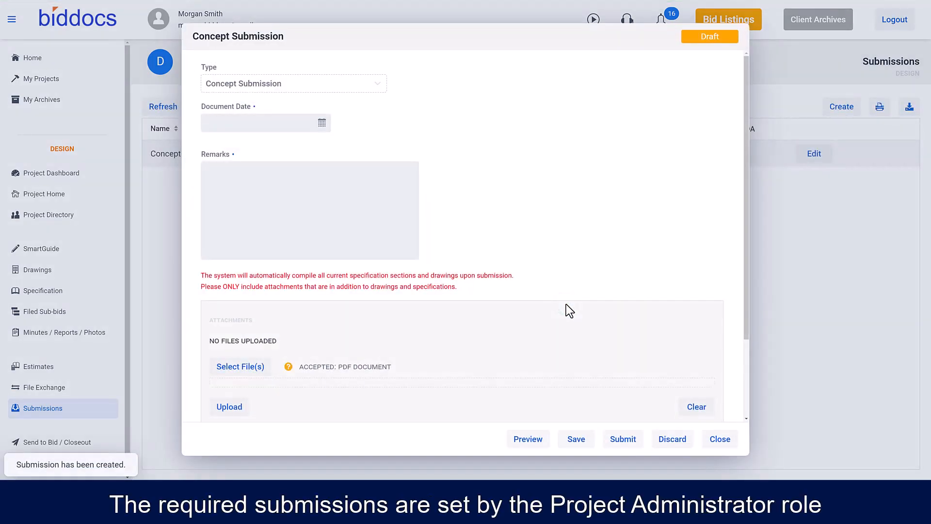
{"action": "left_click", "coordinate": [321, 122]}
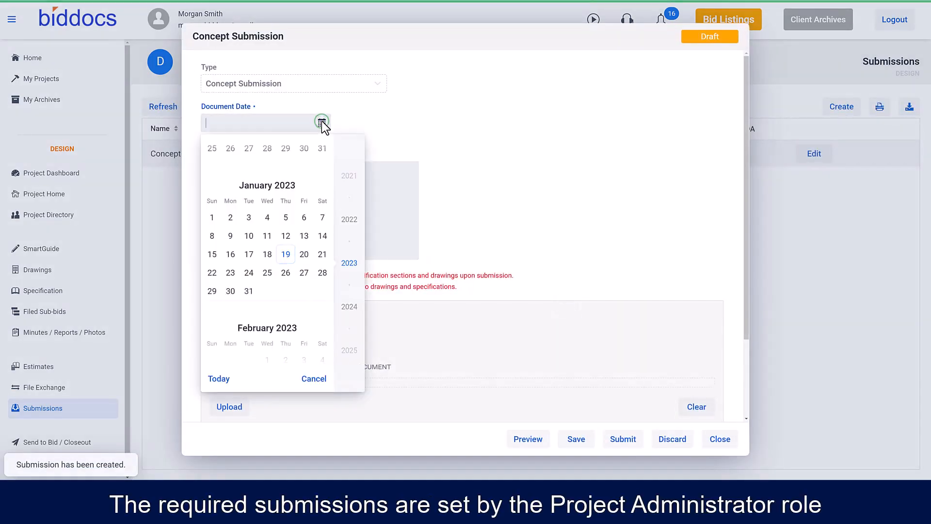
{"action": "left_click", "coordinate": [230, 274]}
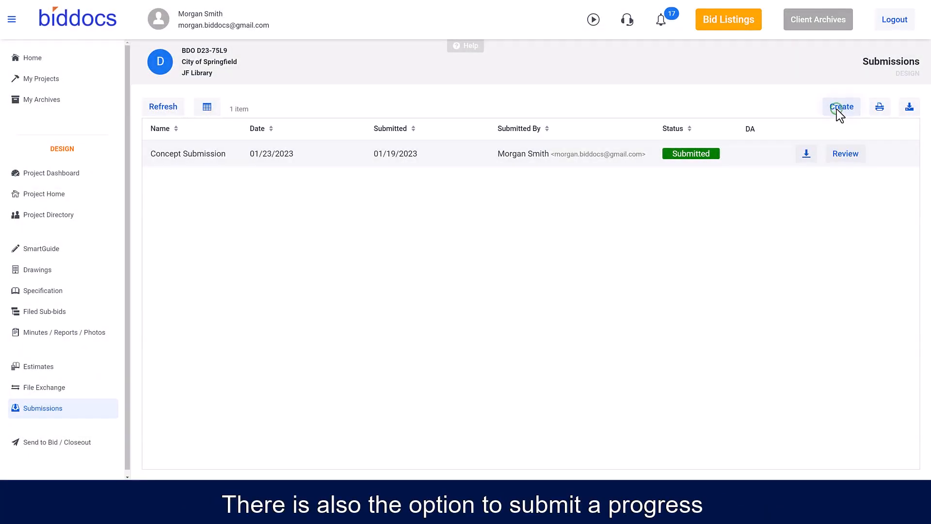
- Start another submission and open the choice of submission types
{"action": "left_click", "coordinate": [839, 108]}
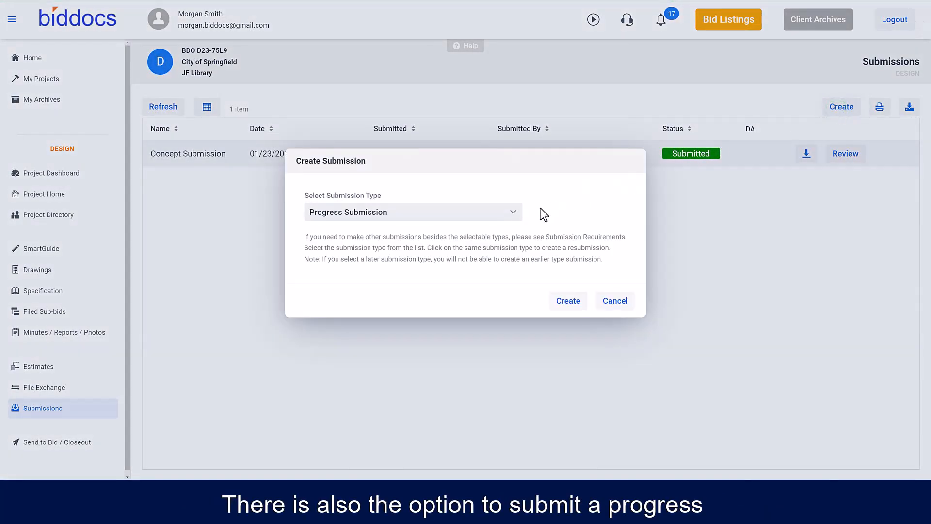
{"action": "left_click", "coordinate": [511, 213]}
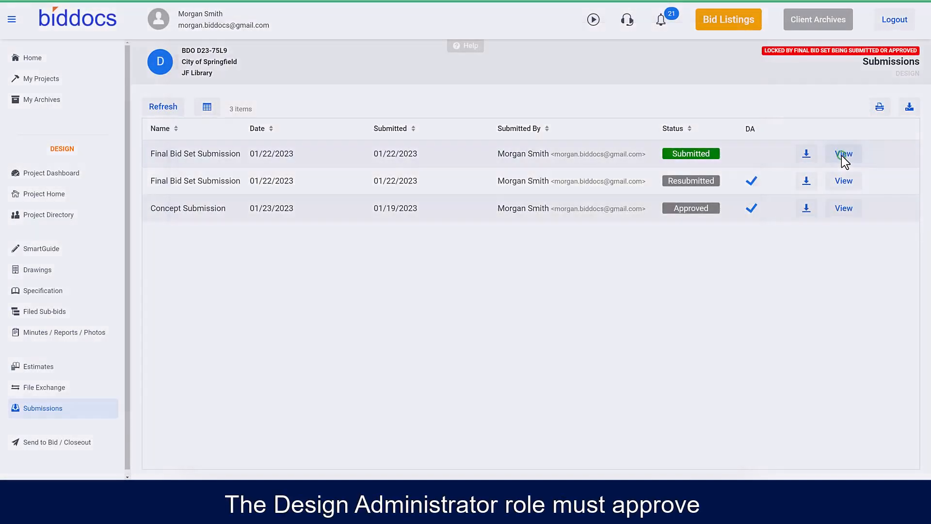
- Approve the Final Bid Set Submission (Revision 1) as Design Administrator and send the response
{"action": "left_click", "coordinate": [842, 155]}
{"action": "scroll", "coordinate": [357, 303], "scroll_direction": "down", "scroll_amount": 2}
{"action": "scroll", "coordinate": [357, 304], "scroll_direction": "down", "scroll_amount": 2}
{"action": "left_click", "coordinate": [223, 223]}
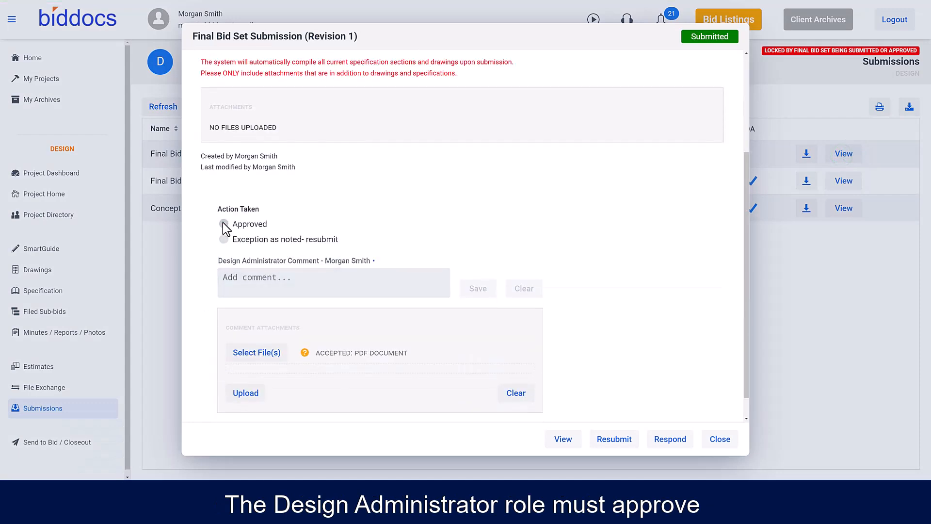
{"action": "left_click", "coordinate": [656, 442]}
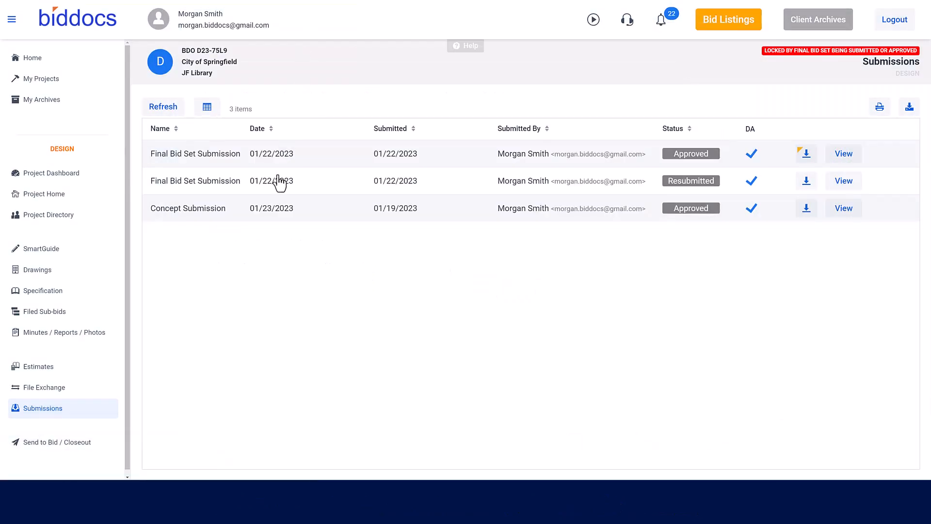
- Confirm the send-to-bid checklist items from Template Type through Performance Period, leaving the optional alternates and unit prices empty
{"action": "left_click", "coordinate": [70, 444]}
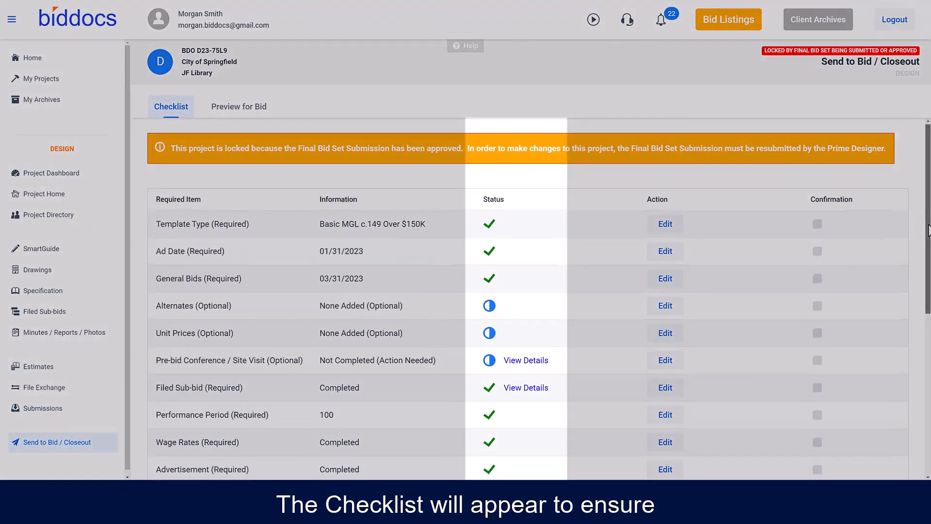
{"action": "mouse_move", "coordinate": [928, 272]}
{"action": "left_mouse_down"}
{"action": "mouse_move", "coordinate": [928, 382]}
{"action": "mouse_move", "coordinate": [927, 281]}
{"action": "left_mouse_up"}
{"action": "left_click", "coordinate": [818, 205]}
{"action": "left_click", "coordinate": [818, 233]}
{"action": "left_click", "coordinate": [818, 260]}
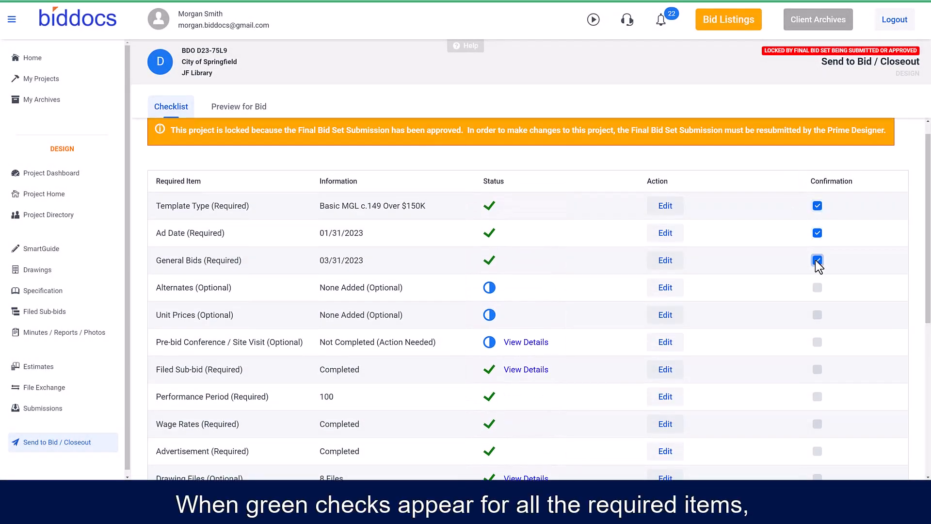
{"action": "left_click", "coordinate": [817, 287]}
{"action": "left_click", "coordinate": [817, 315]}
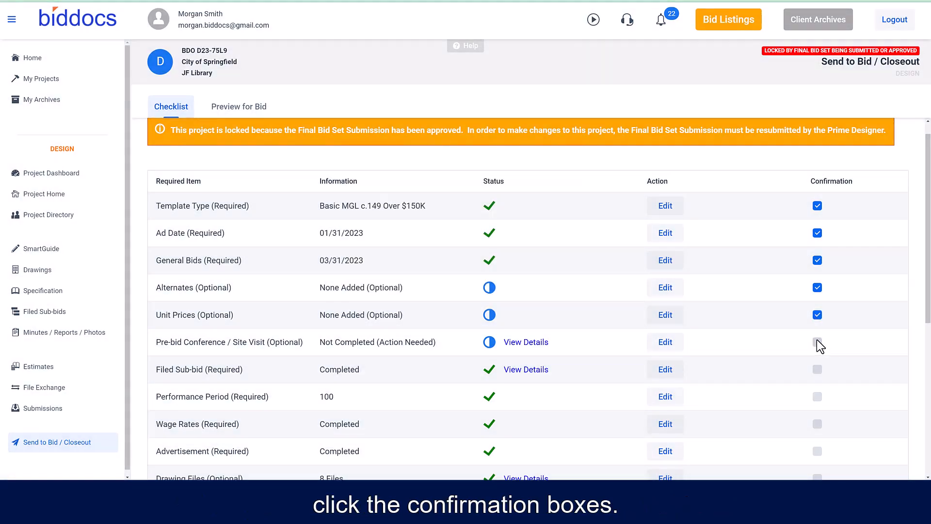
{"action": "left_click", "coordinate": [817, 341]}
{"action": "left_click", "coordinate": [817, 370]}
{"action": "left_click", "coordinate": [817, 396]}
- Confirm the remaining checklist items from Wage Rates through Final Bid Set Submission
{"action": "scroll", "coordinate": [833, 386], "scroll_direction": "down", "scroll_amount": 4}
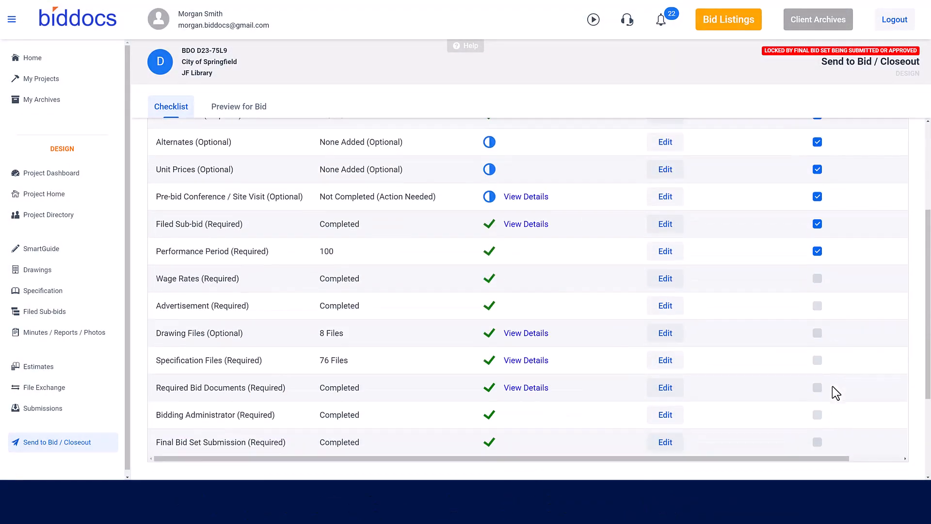
{"action": "left_click", "coordinate": [818, 242]}
{"action": "left_click", "coordinate": [817, 269]}
{"action": "left_click", "coordinate": [817, 296]}
{"action": "left_click", "coordinate": [817, 323]}
{"action": "left_click", "coordinate": [817, 351]}
{"action": "left_click", "coordinate": [817, 378]}
{"action": "left_click", "coordinate": [817, 405]}
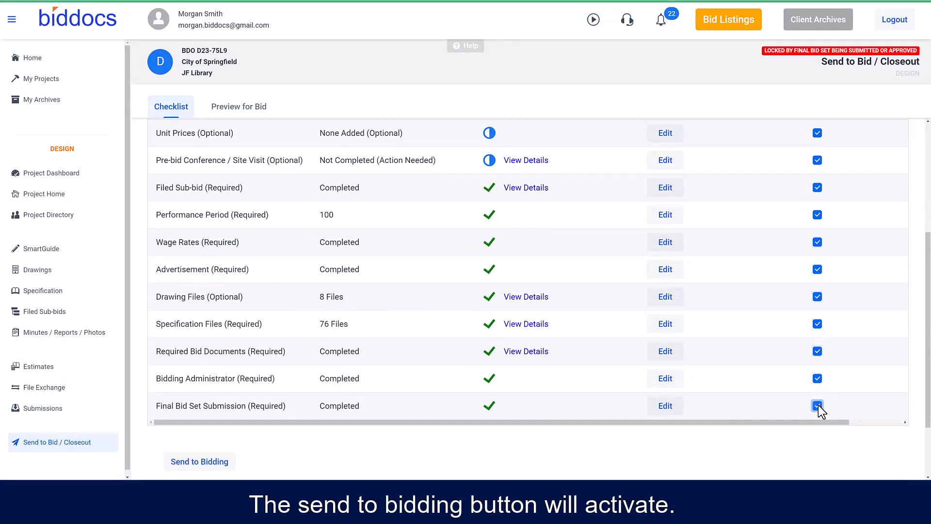
- Send the JF Library project to bidding and open its bid preview
{"action": "scroll", "coordinate": [805, 412], "scroll_direction": "down", "scroll_amount": 2}
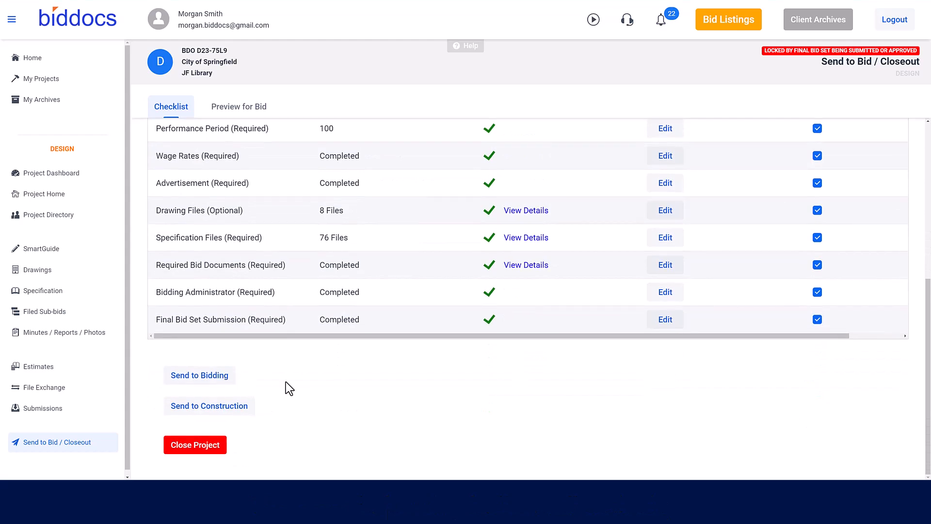
{"action": "left_click", "coordinate": [234, 372]}
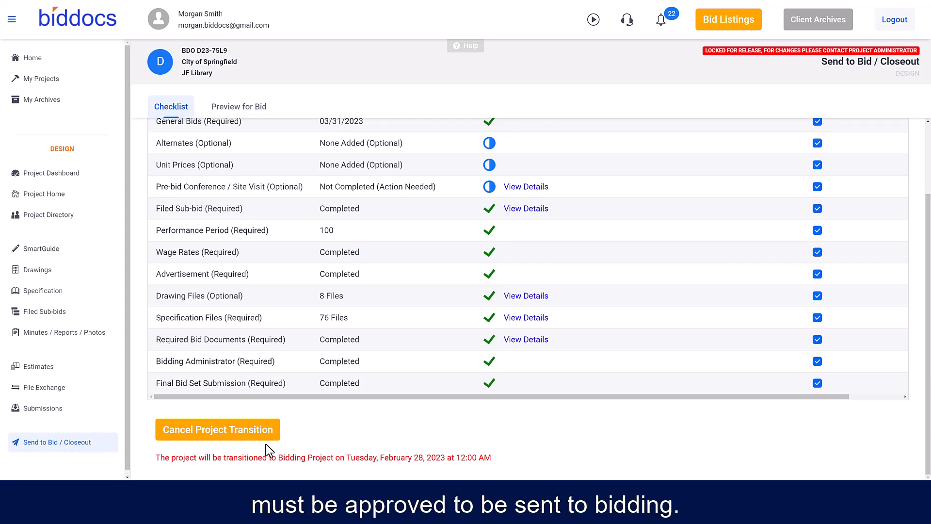
{"action": "left_click", "coordinate": [252, 109]}
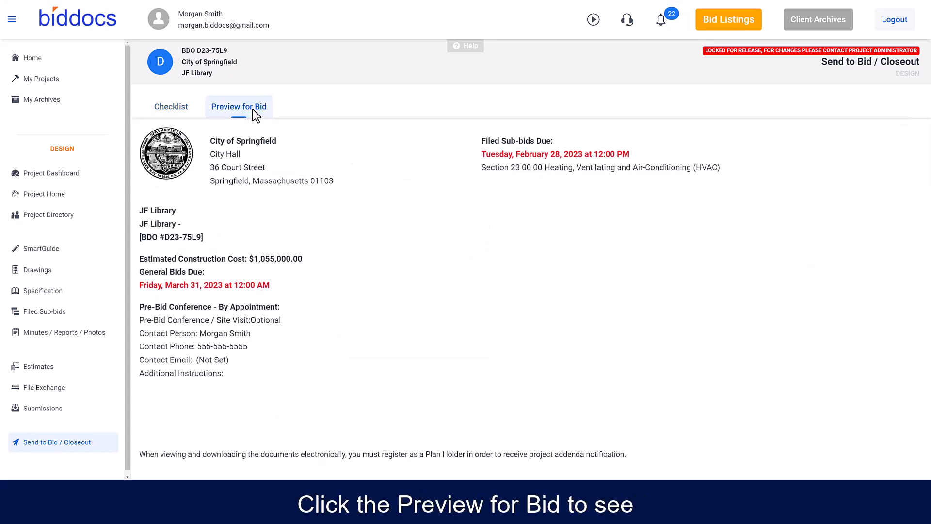